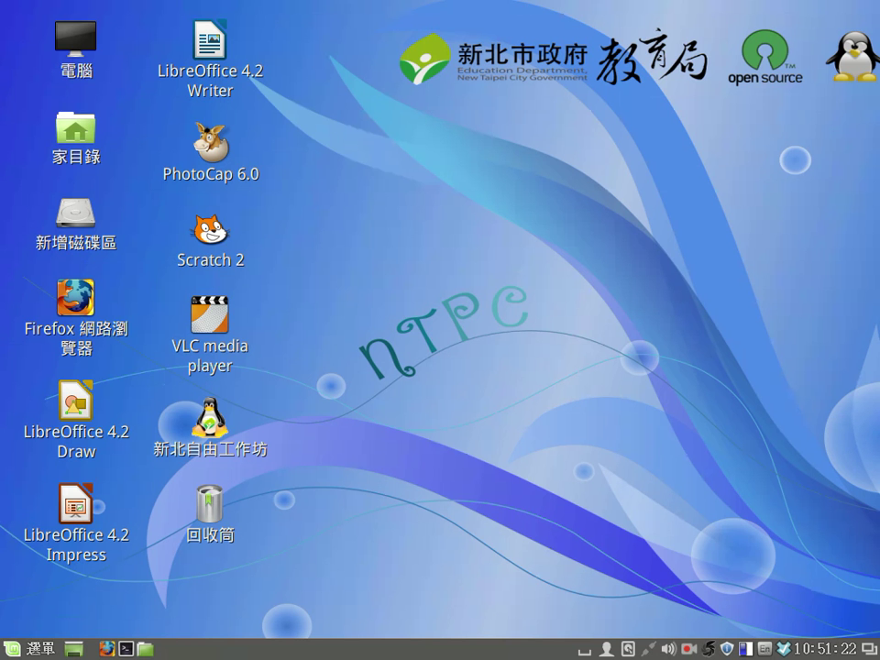
- Open the home directory from the desktop and go up through home to the root of the file system
{"action": "double_click", "coordinate": [76, 133]}
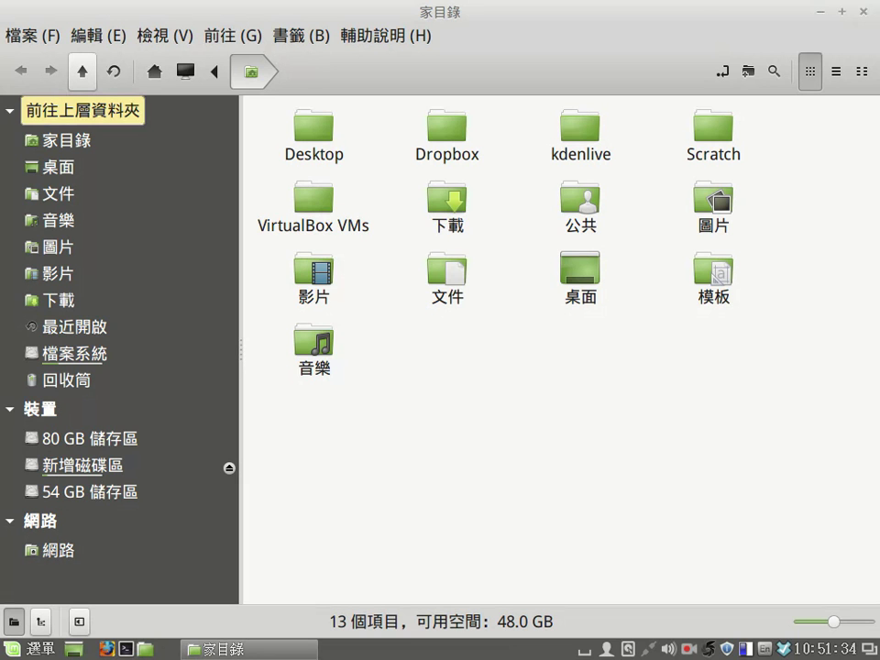
{"action": "key", "text": "alt+Up"}
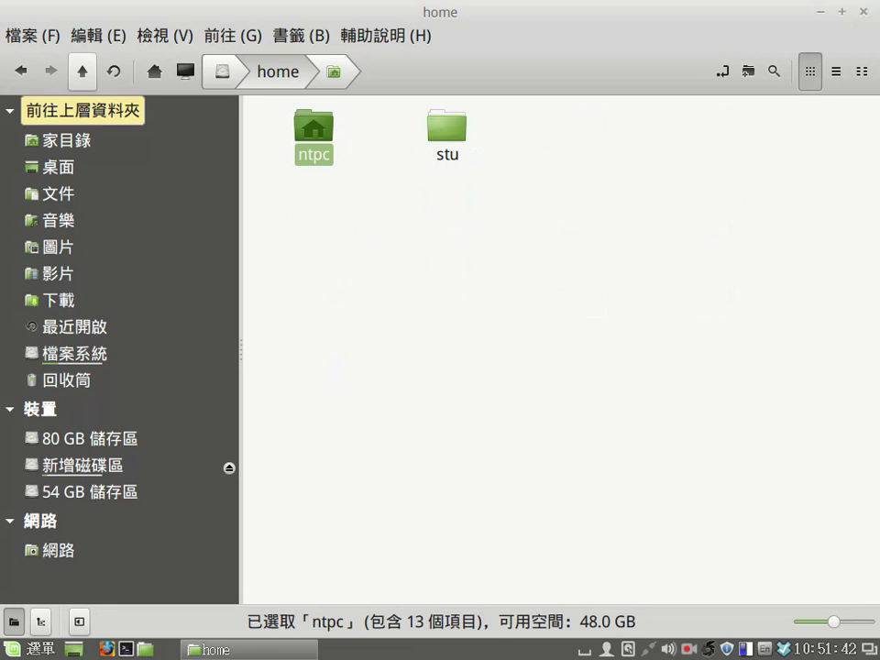
{"action": "left_click", "coordinate": [82, 71]}
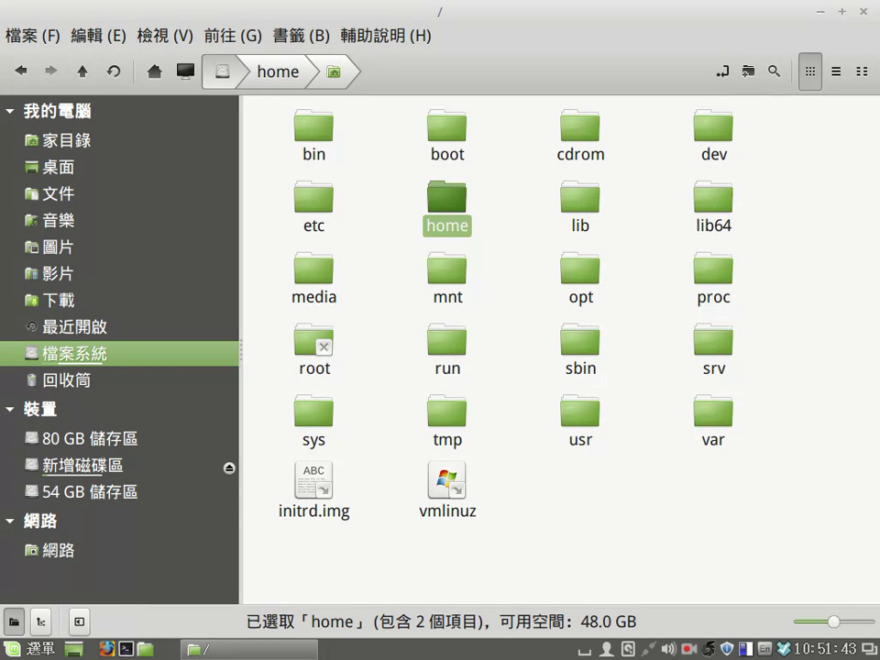
{"action": "key", "text": "Escape"}
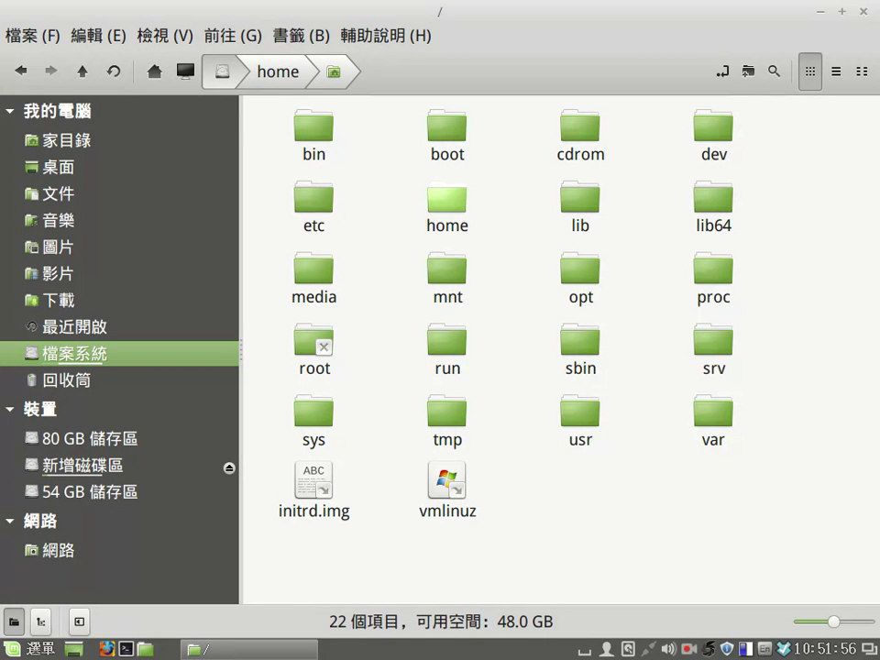
- Open the ntpc home directory through the home folder, and return to the file system root
{"action": "double_click", "coordinate": [444, 201]}
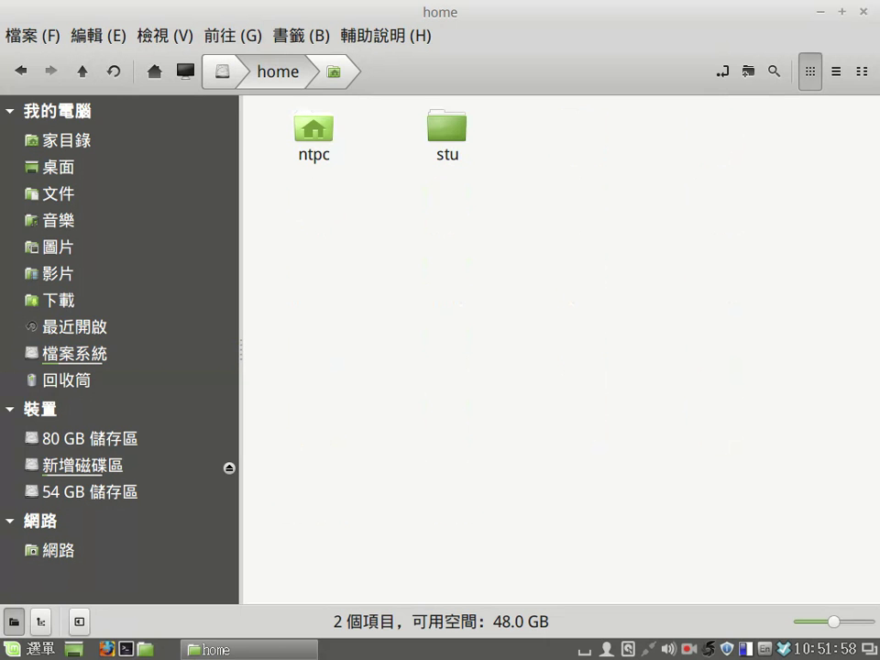
{"action": "double_click", "coordinate": [313, 128]}
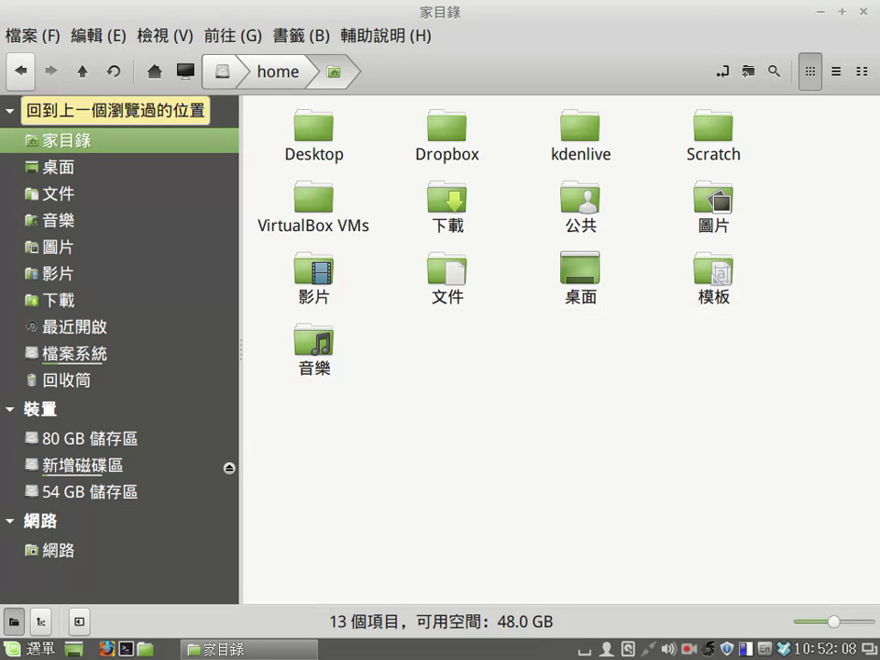
{"action": "left_click", "coordinate": [82, 72]}
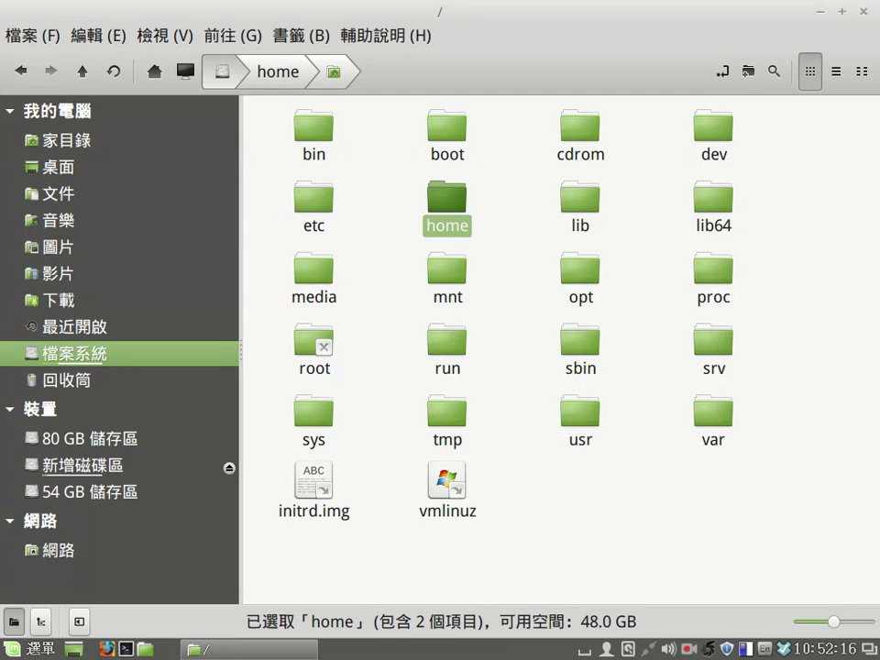
{"action": "key", "text": "Escape"}
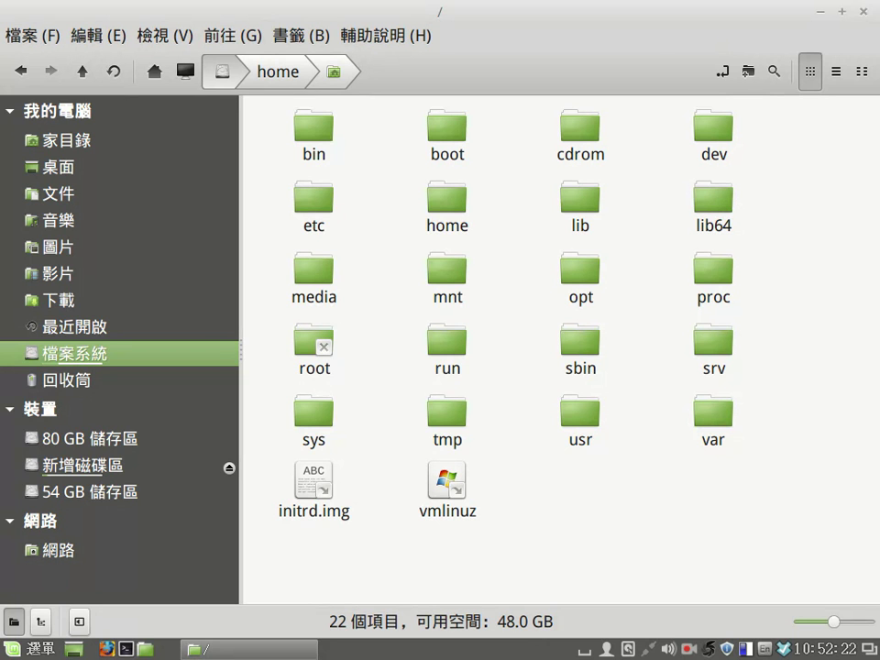
- Show hidden files and look through the hidden folders in the ntpc home directory
{"action": "right_click", "coordinate": [548, 82]}
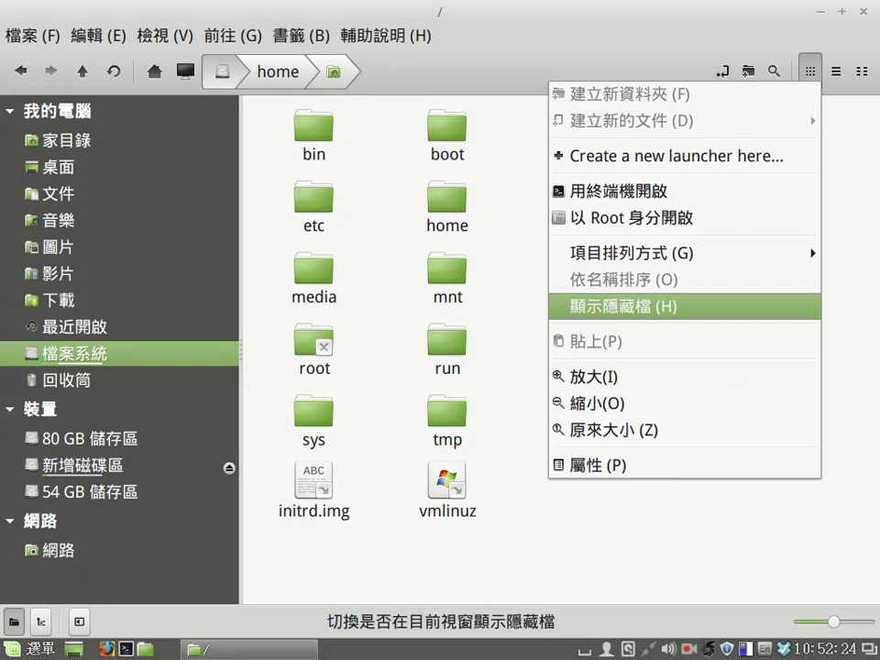
{"action": "left_click", "coordinate": [612, 306]}
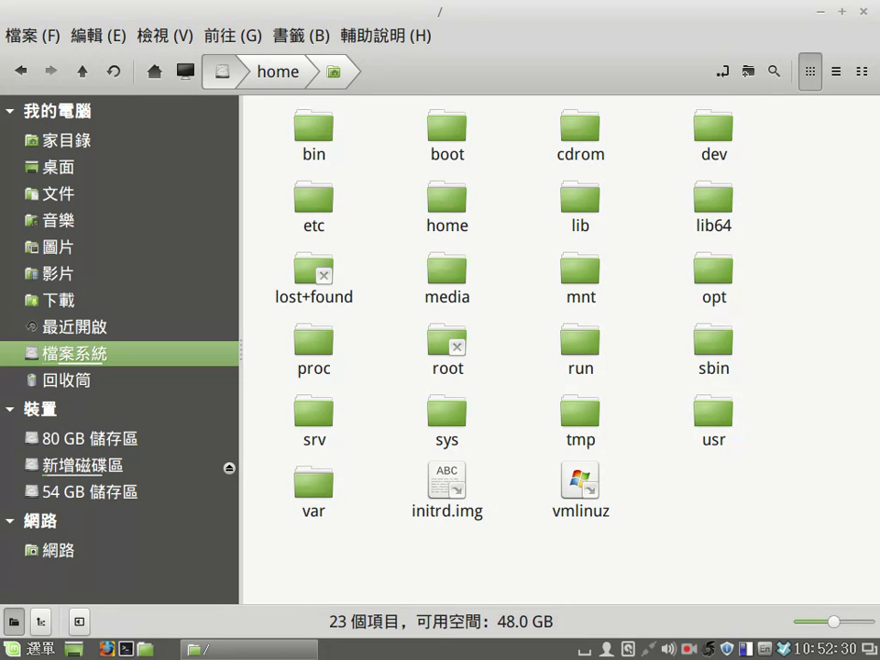
{"action": "double_click", "coordinate": [447, 211]}
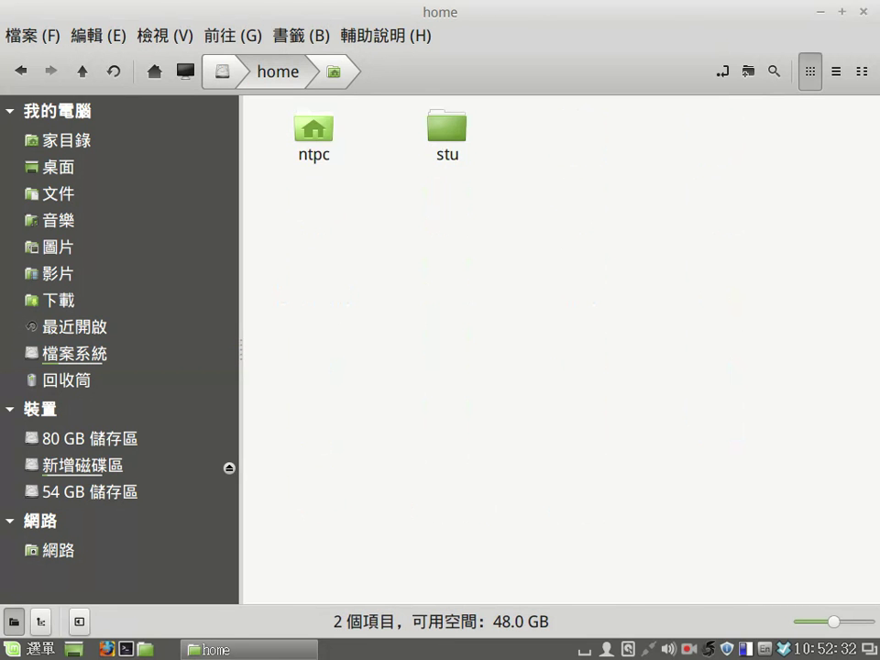
{"action": "key", "text": "alt+Home"}
{"action": "scroll", "coordinate": [559, 349], "scroll_direction": "down", "scroll_amount": 3}
{"action": "scroll", "coordinate": [559, 348], "scroll_direction": "down", "scroll_amount": 3}
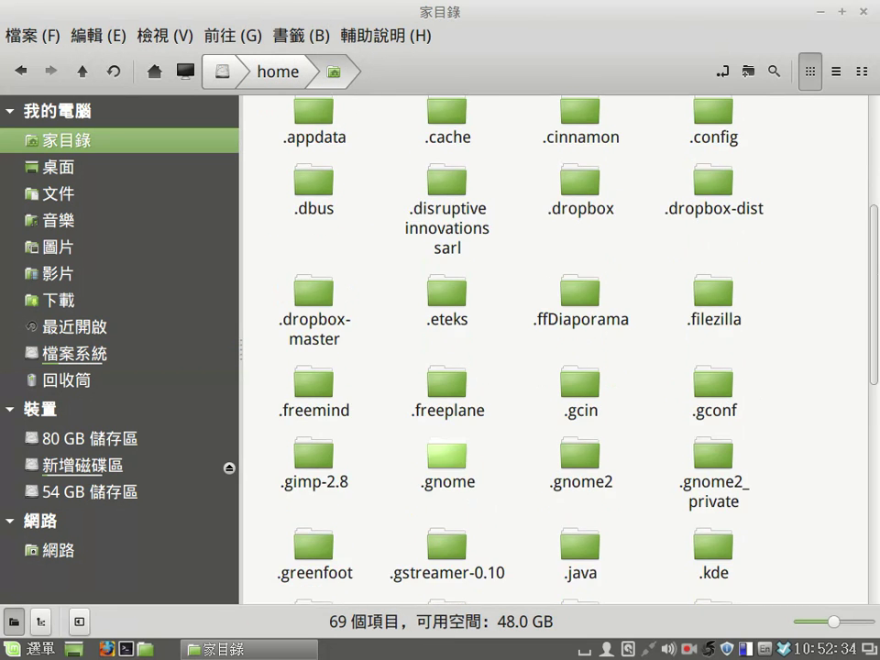
{"action": "scroll", "coordinate": [559, 348], "scroll_direction": "down", "scroll_amount": 2}
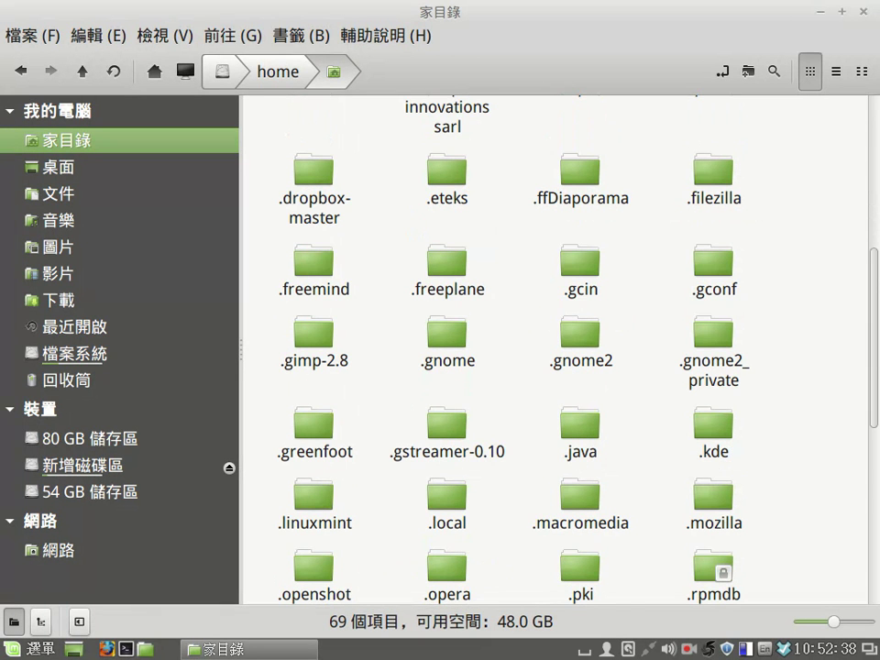
- Turn off the display of hidden files and go up two levels to the file system root
{"action": "right_click", "coordinate": [360, 239]}
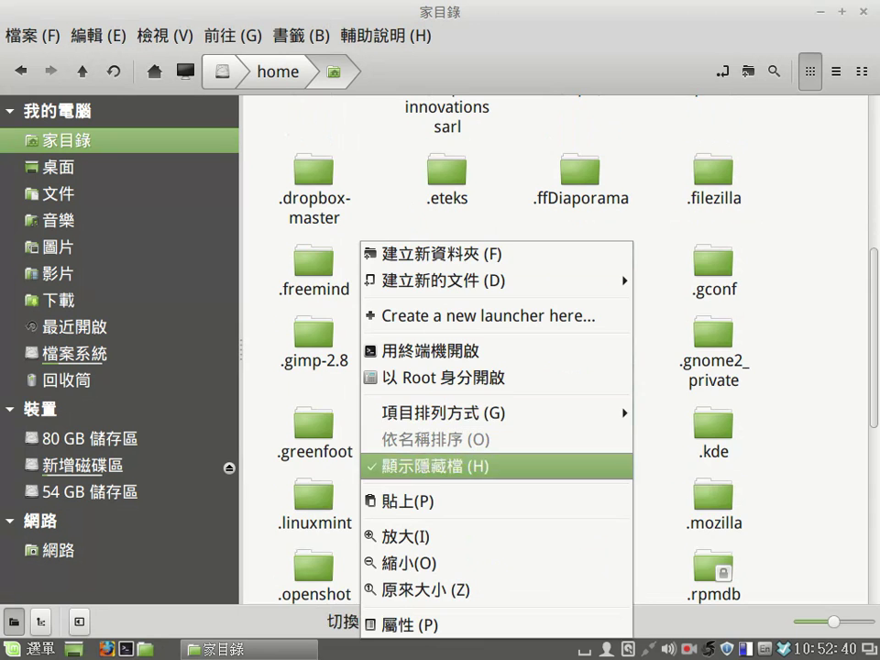
{"action": "left_click", "coordinate": [514, 465]}
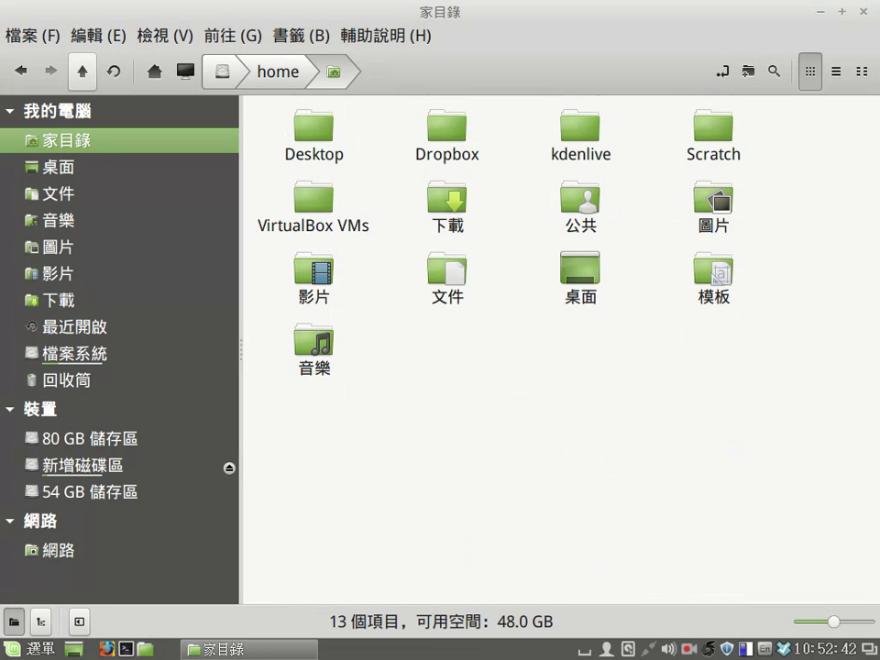
{"action": "left_click", "coordinate": [82, 71]}
{"action": "left_click", "coordinate": [83, 71]}
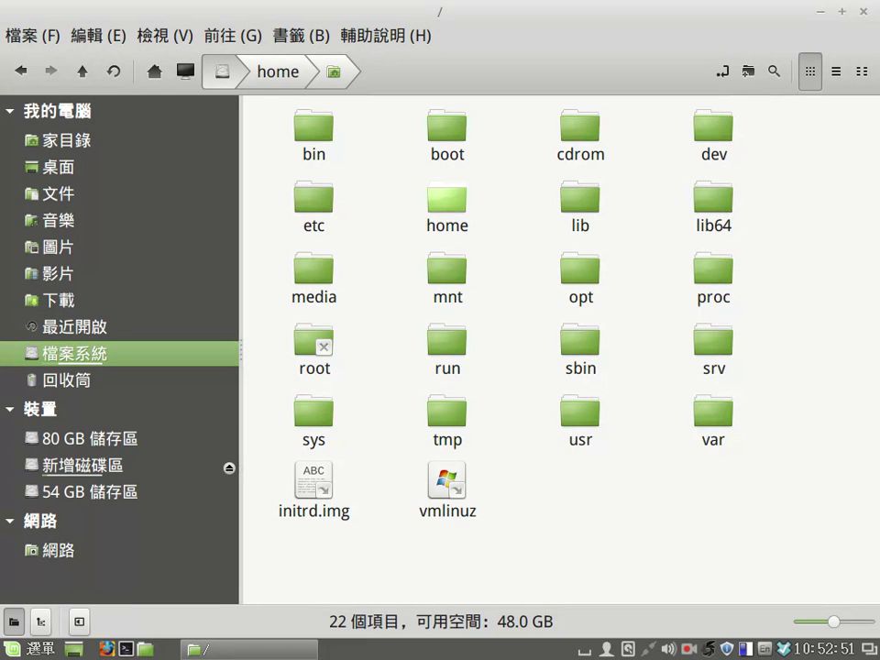
- View the user folders inside the root's home folder and go back up to the root
{"action": "double_click", "coordinate": [446, 198]}
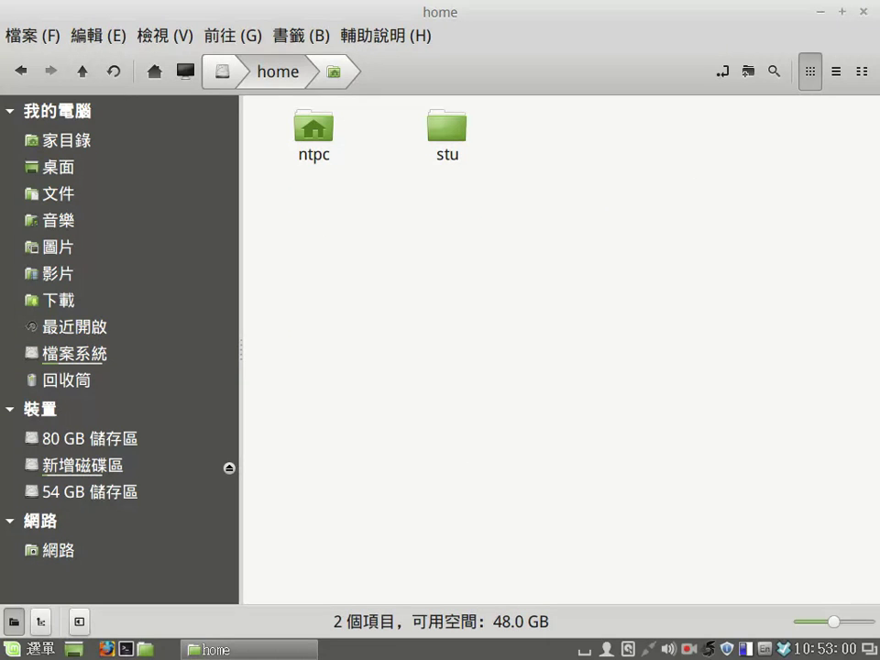
{"action": "key", "text": "alt+Up"}
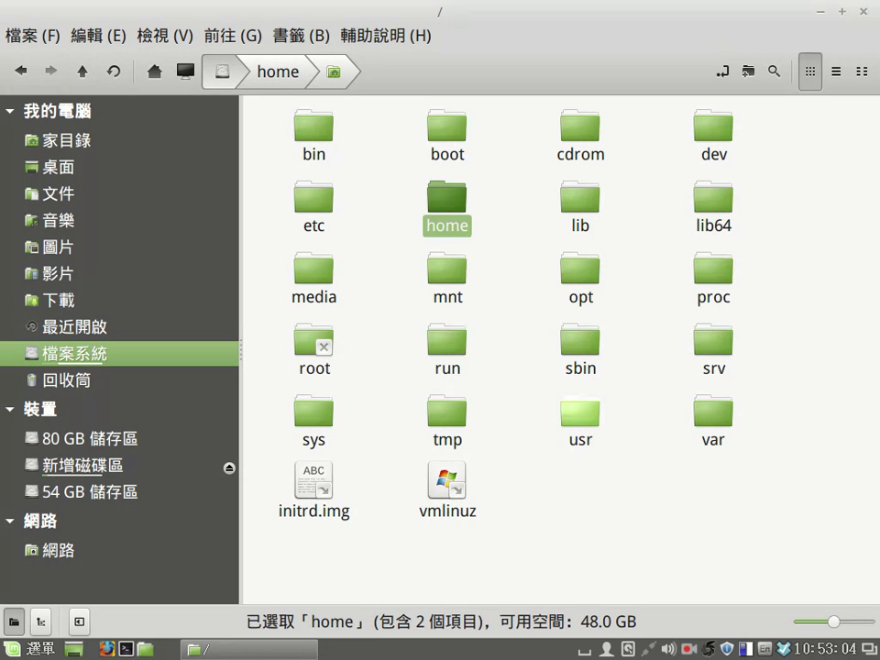
{"action": "key", "text": "Escape"}
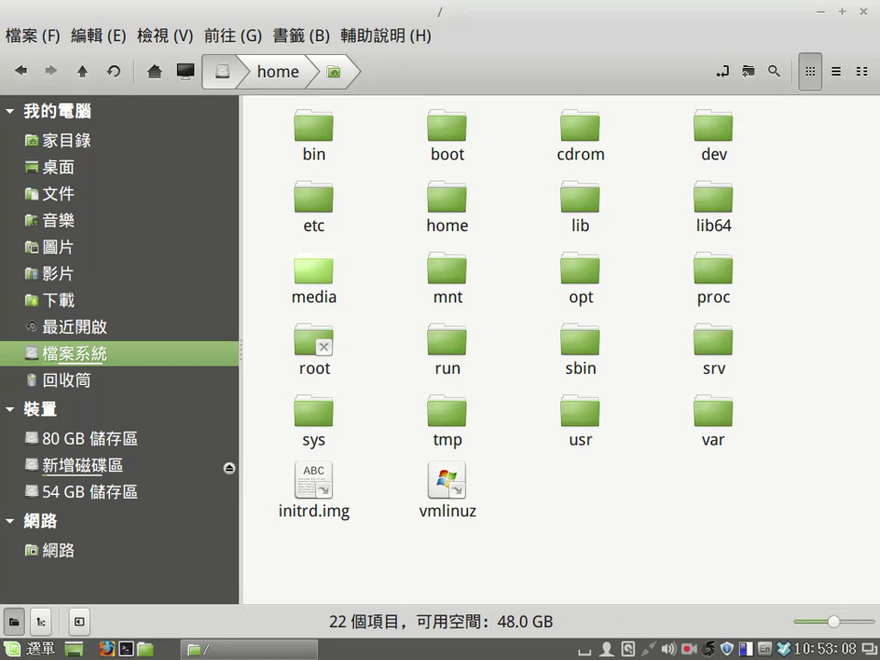
- Mount the 54 GB volume from /media/ntpc and open it through its C208D8A208D896AF folder there
{"action": "double_click", "coordinate": [314, 275]}
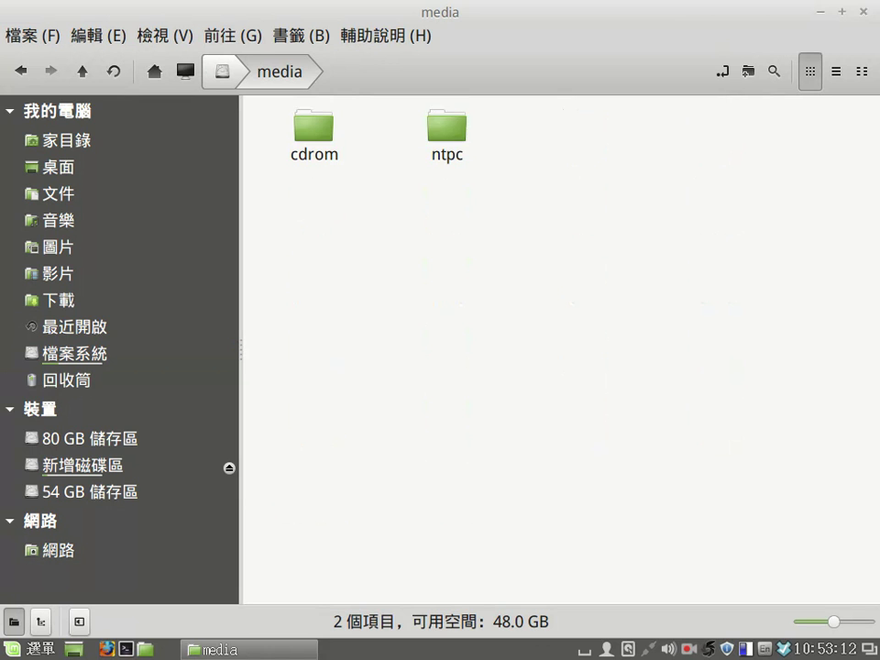
{"action": "double_click", "coordinate": [451, 128]}
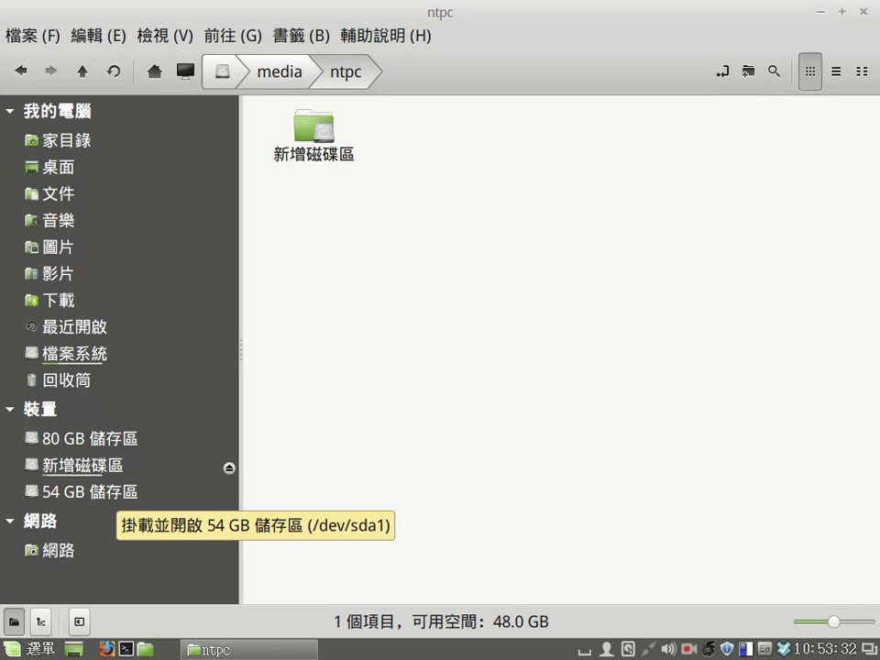
{"action": "left_click", "coordinate": [102, 495]}
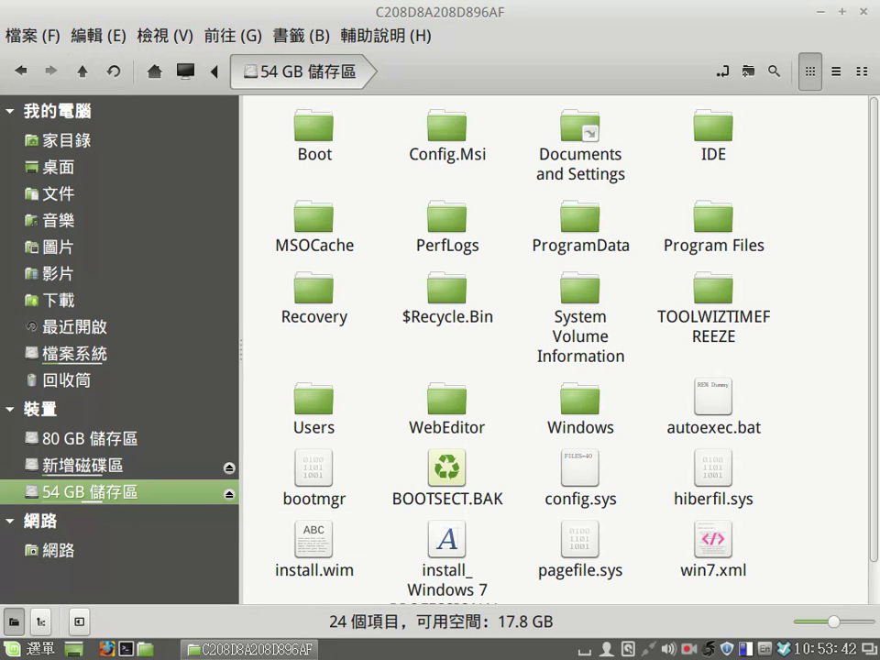
{"action": "left_click", "coordinate": [22, 72]}
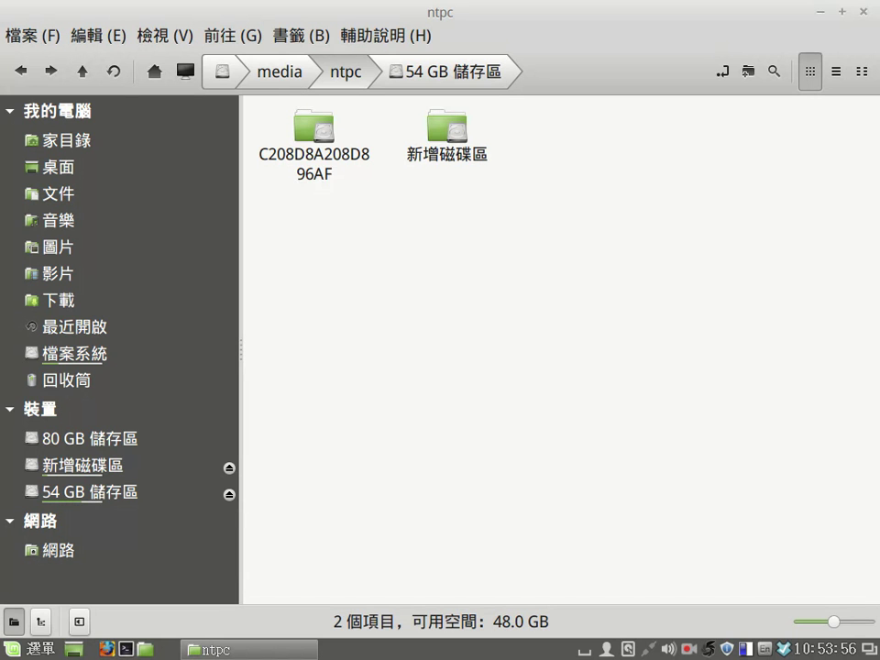
{"action": "double_click", "coordinate": [315, 137]}
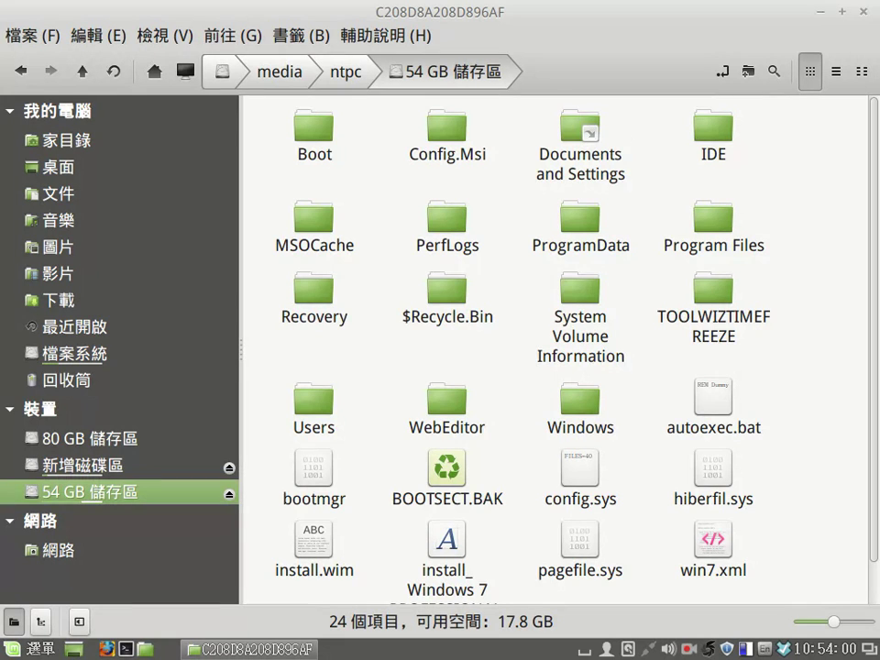
- Mount the 80 GB volume and open it through its f5d5e55b-9f99-49b3-b601-f05c6703bfb8 folder under /media/ntpc
{"action": "left_click", "coordinate": [90, 438]}
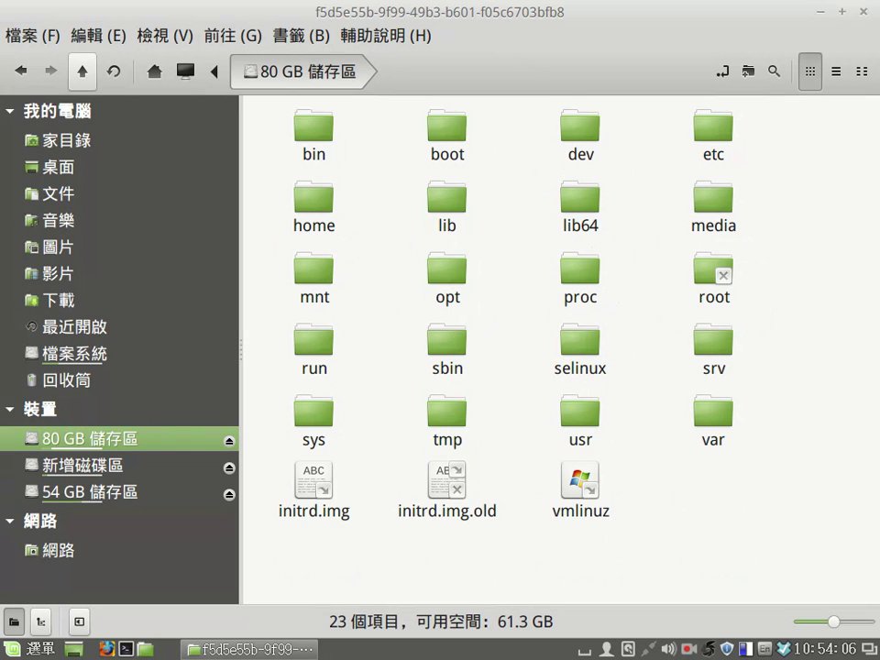
{"action": "left_click", "coordinate": [16, 70]}
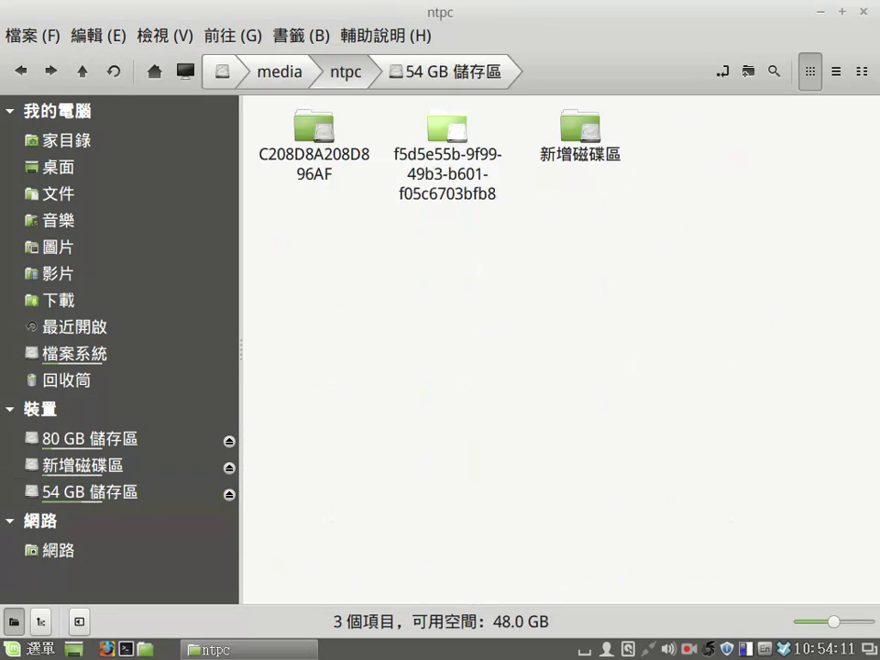
{"action": "left_click", "coordinate": [447, 128]}
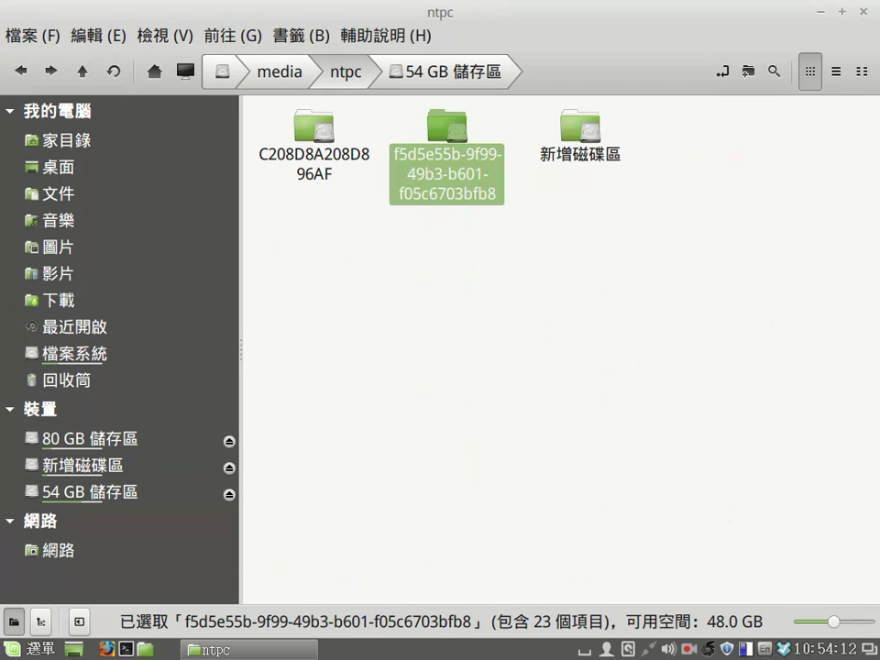
{"action": "double_click", "coordinate": [436, 160]}
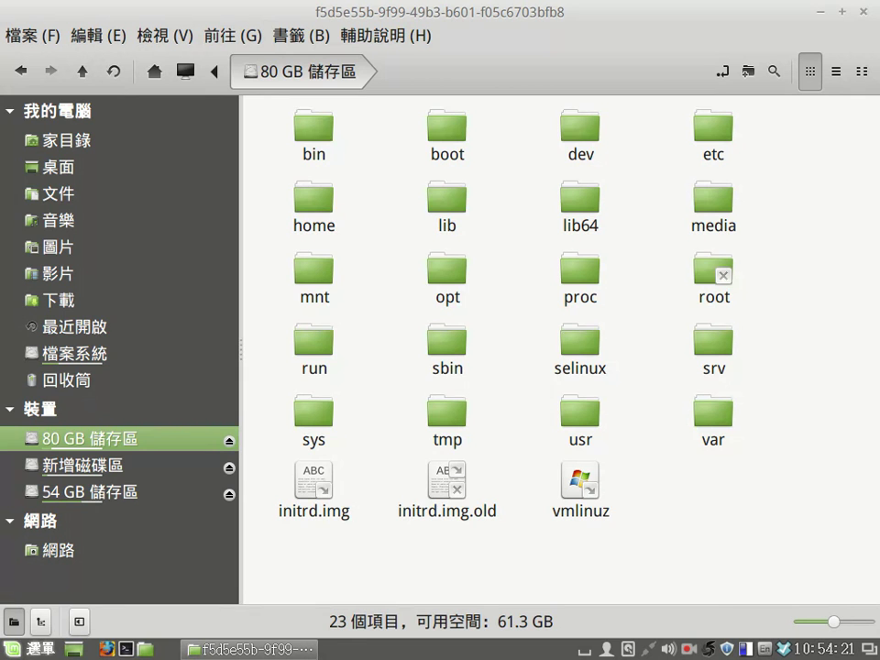
- Search the installed applications for "unet", launch UNetbootin, and authorize it with the administrator password
{"action": "key", "text": "super"}
{"action": "left_click", "coordinate": [188, 189]}
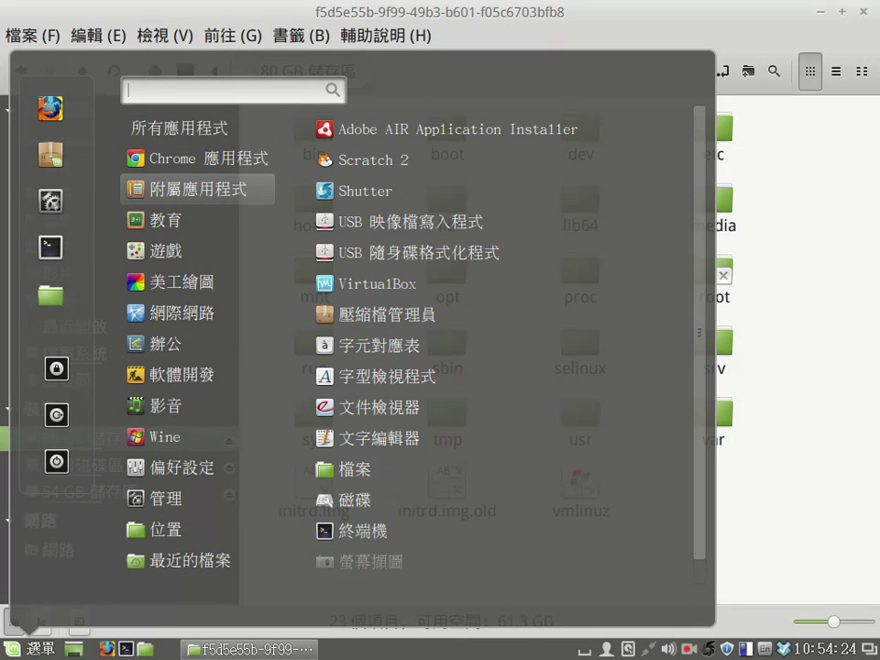
{"action": "type", "text": "unet"}
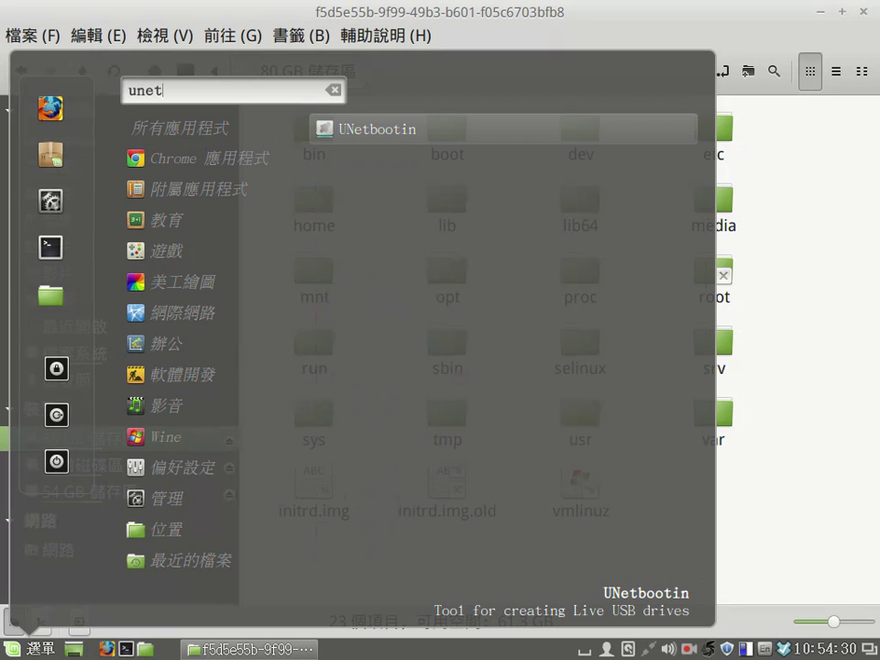
{"action": "key", "text": "Return"}
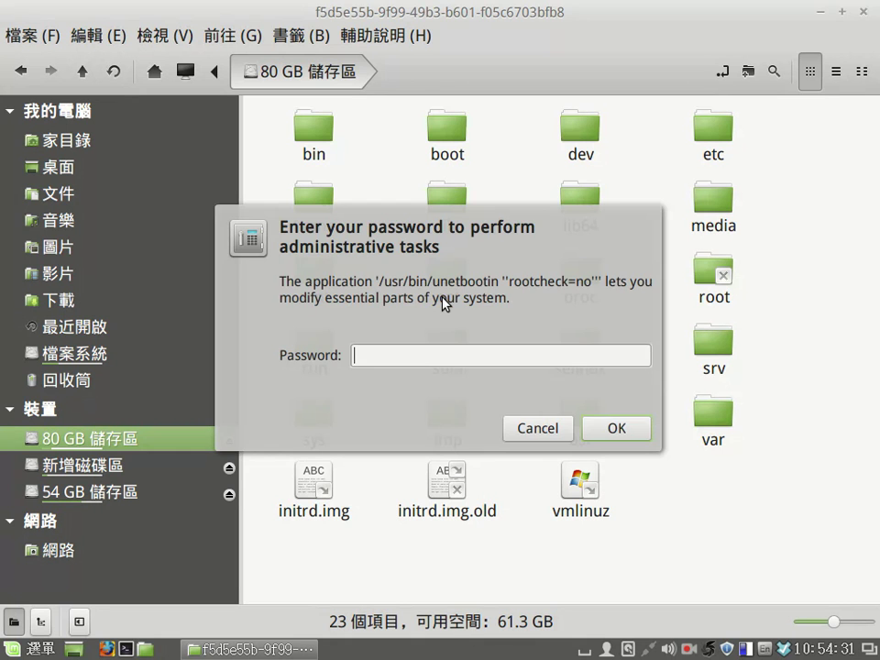
{"action": "key", "text": "Return"}
{"action": "left_click", "coordinate": [629, 358]}
- Choose a disk image as UNetbootin's source, open its file browser, and navigate to the /media/ntpc folder
{"action": "left_click", "coordinate": [13, 294]}
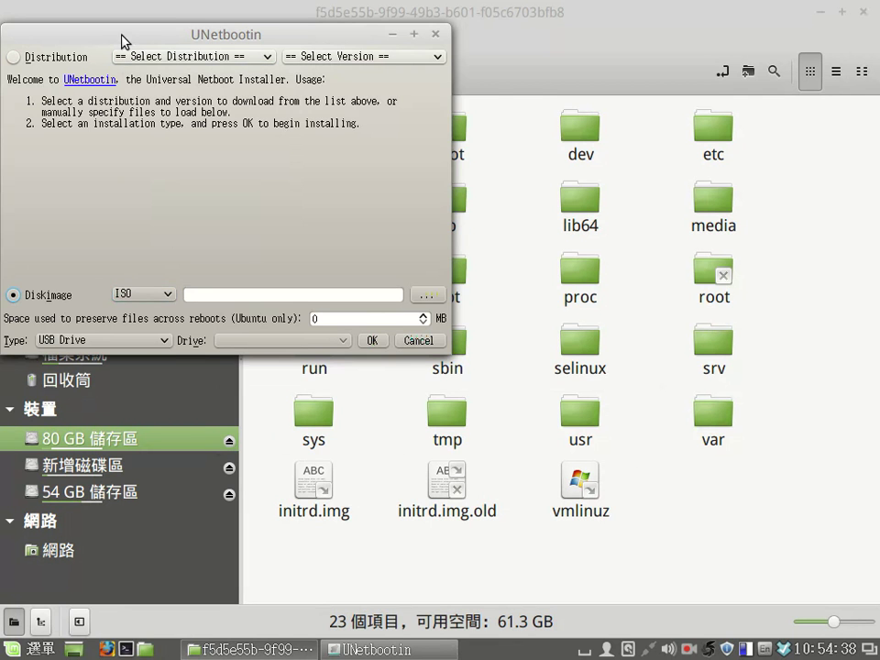
{"action": "left_click_drag", "start_coordinate": [122, 40], "coordinate": [207, 79]}
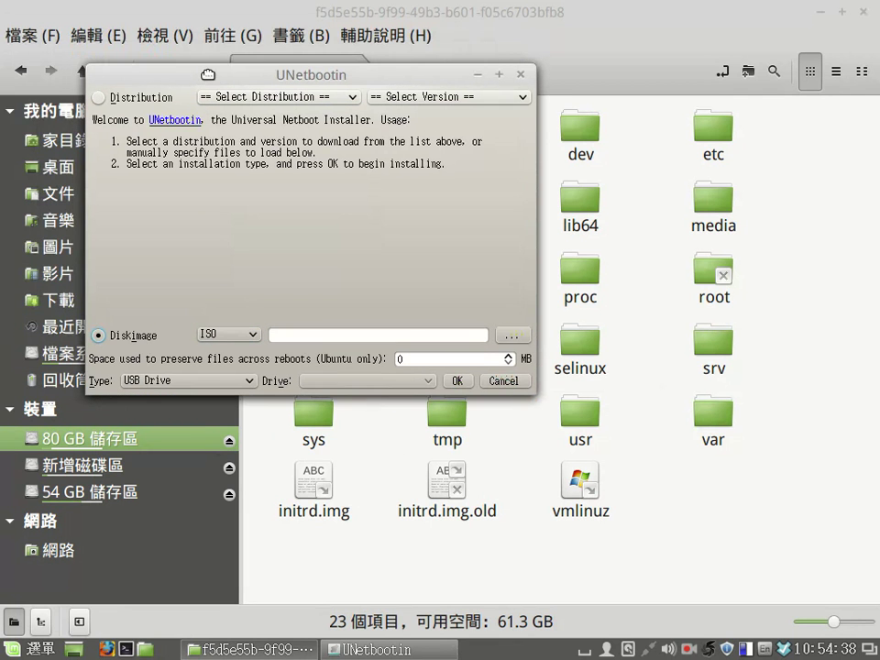
{"action": "left_click", "coordinate": [513, 335]}
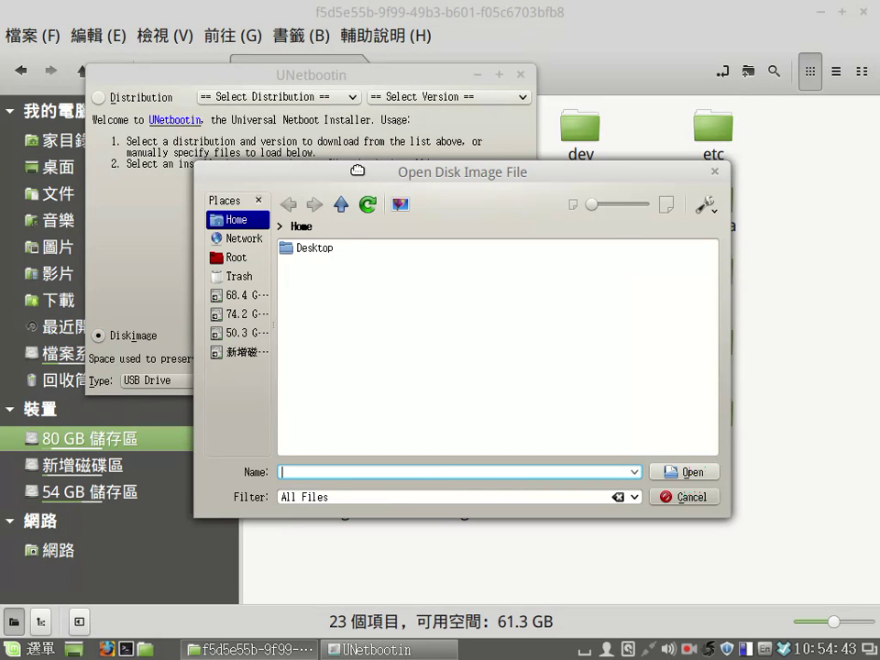
{"action": "left_click_drag", "start_coordinate": [358, 171], "coordinate": [379, 174]}
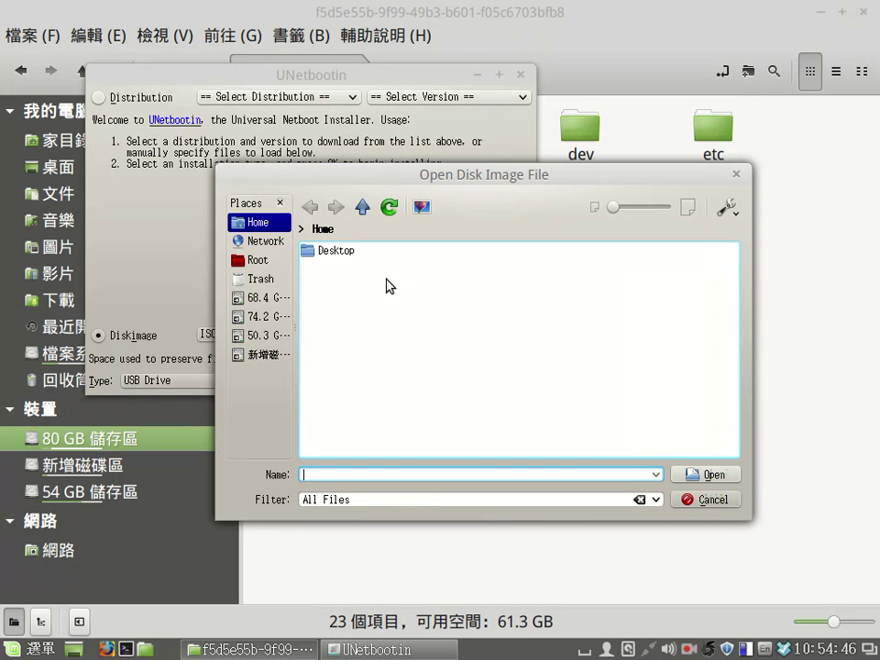
{"action": "left_click", "coordinate": [360, 211]}
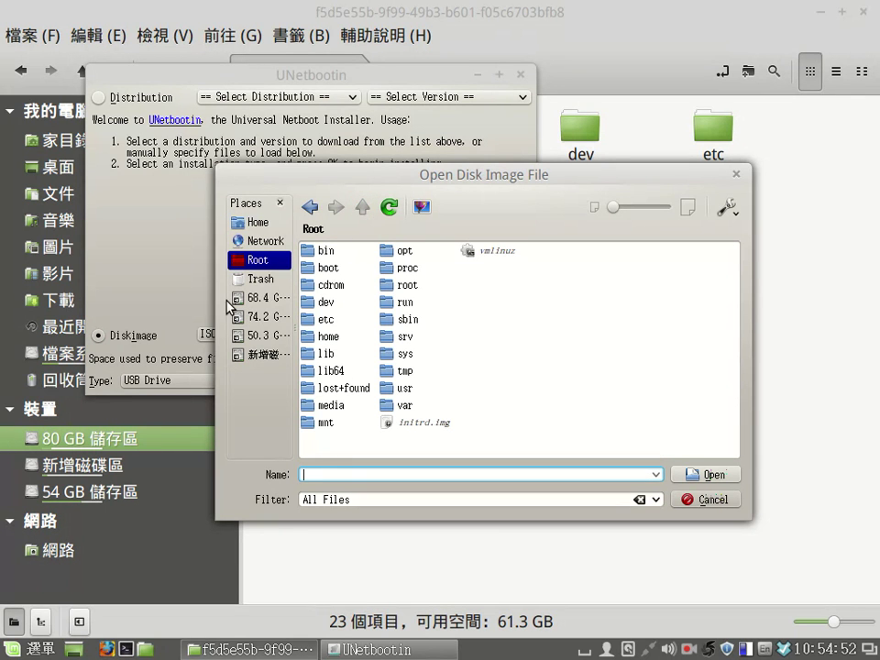
{"action": "left_click", "coordinate": [350, 412]}
{"action": "left_click", "coordinate": [340, 271]}
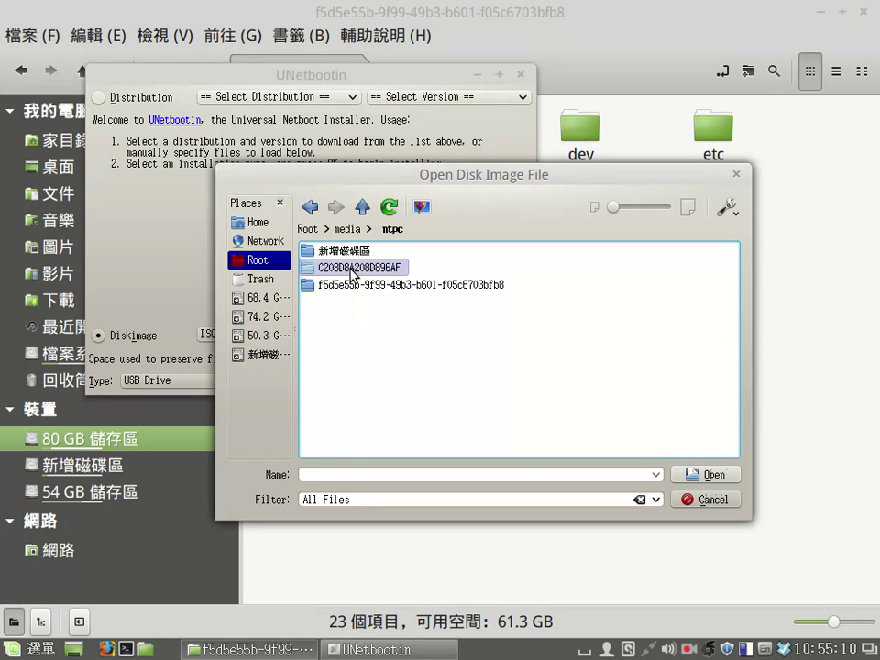
- Switch to the file manager to view the 80 GB and 54 GB volumes, then return to UNetbootin's disk image browser
{"action": "left_click", "coordinate": [120, 442]}
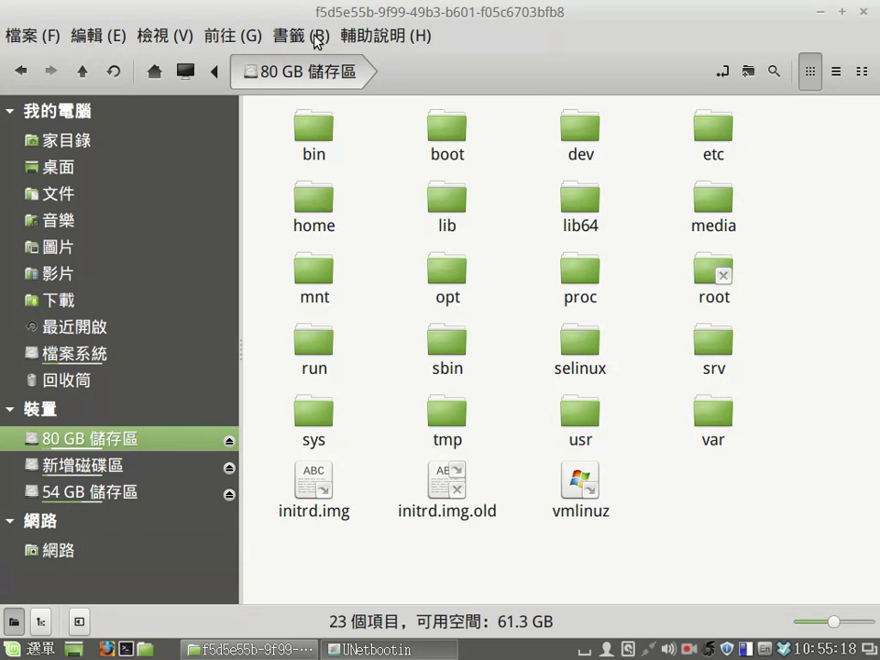
{"action": "left_click", "coordinate": [91, 492]}
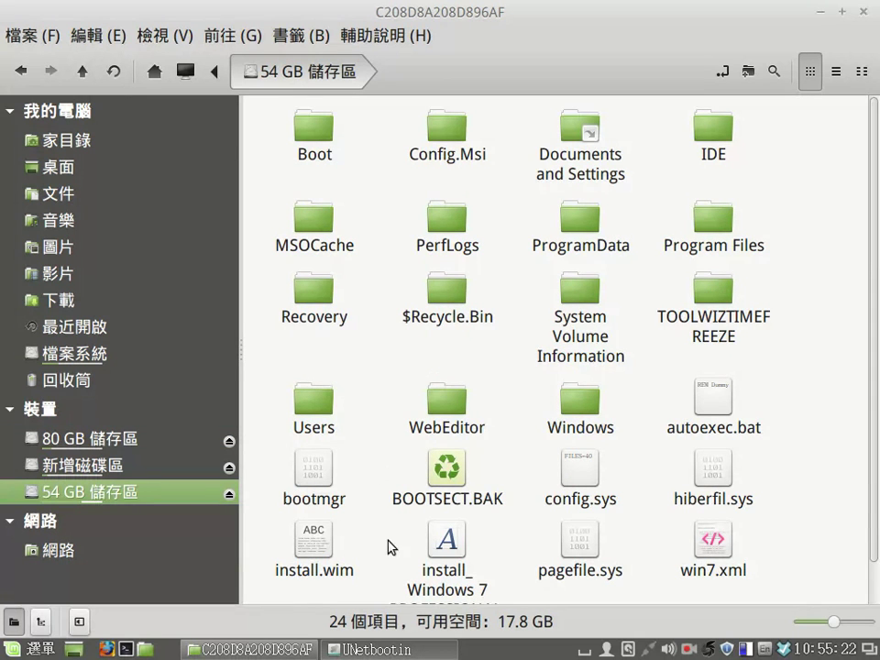
{"action": "left_click", "coordinate": [381, 649]}
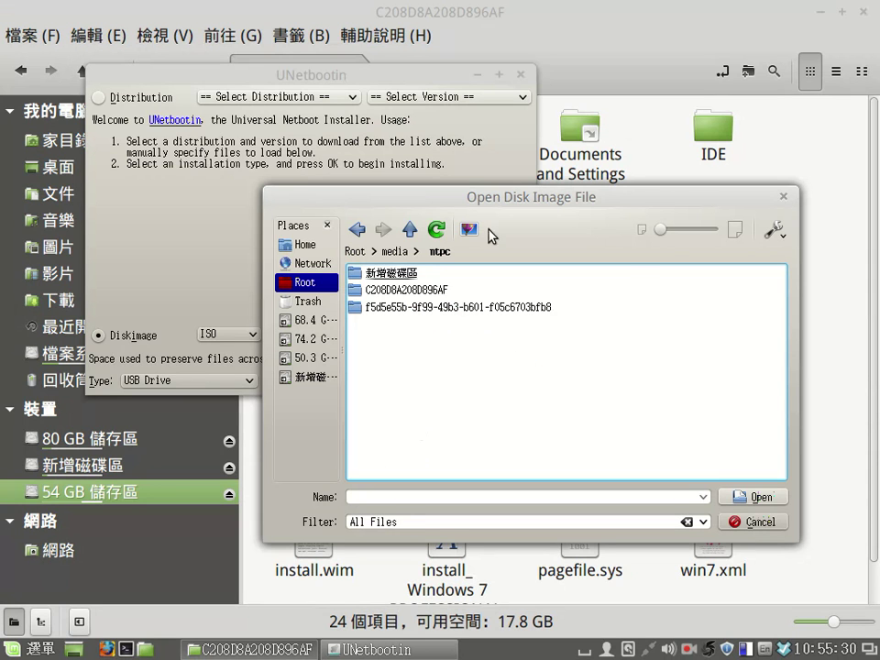
- Go up to the root in the disk image browser and view the files in /home/ntpc/下載
{"action": "left_click_drag", "start_coordinate": [434, 198], "coordinate": [444, 209]}
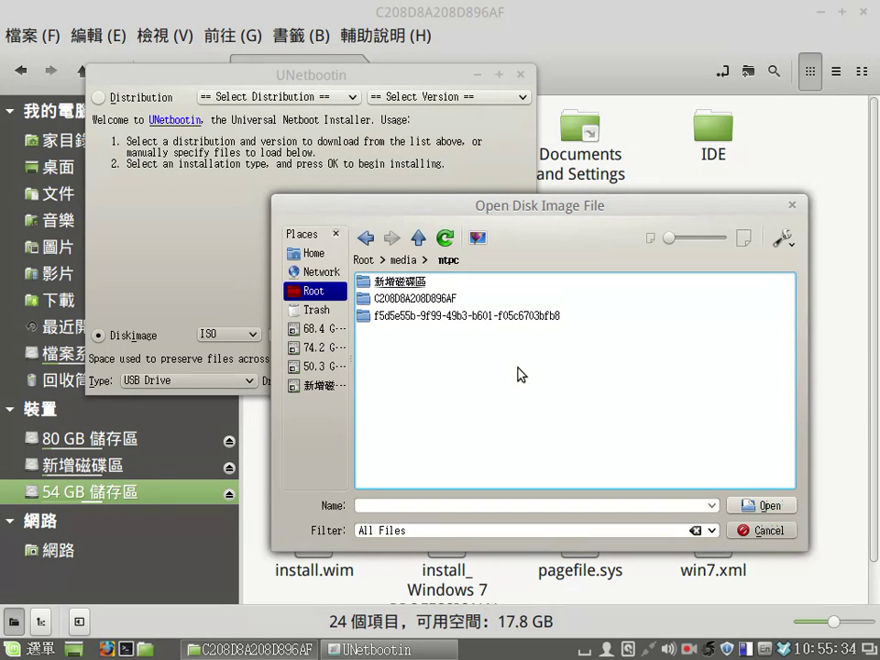
{"action": "left_click", "coordinate": [418, 240]}
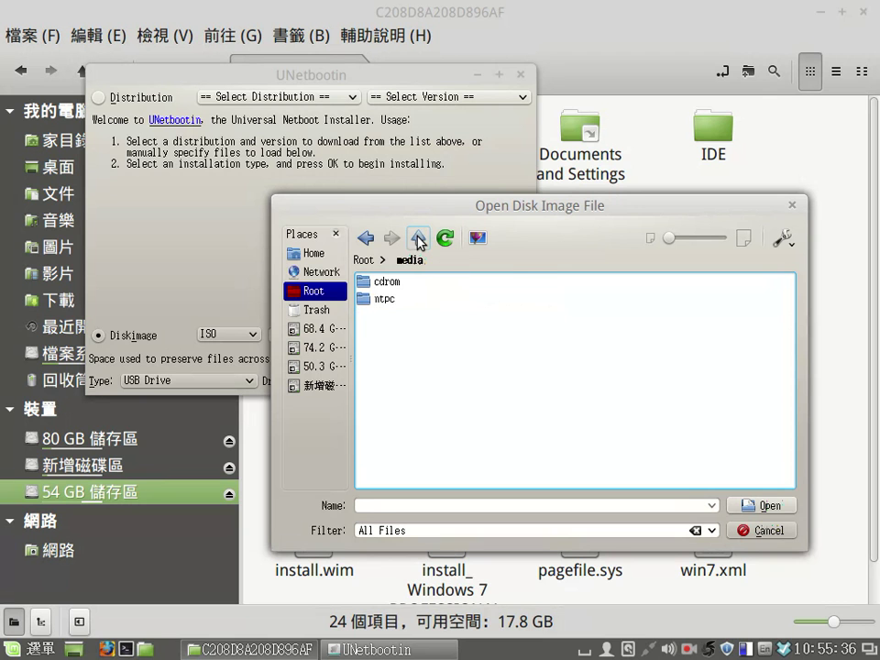
{"action": "left_click", "coordinate": [418, 240]}
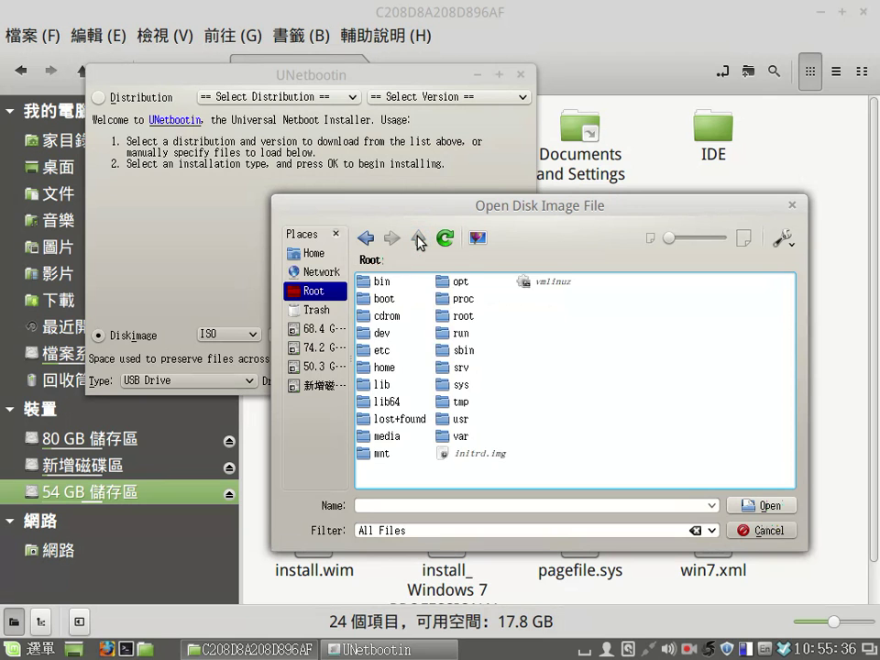
{"action": "left_click", "coordinate": [385, 367]}
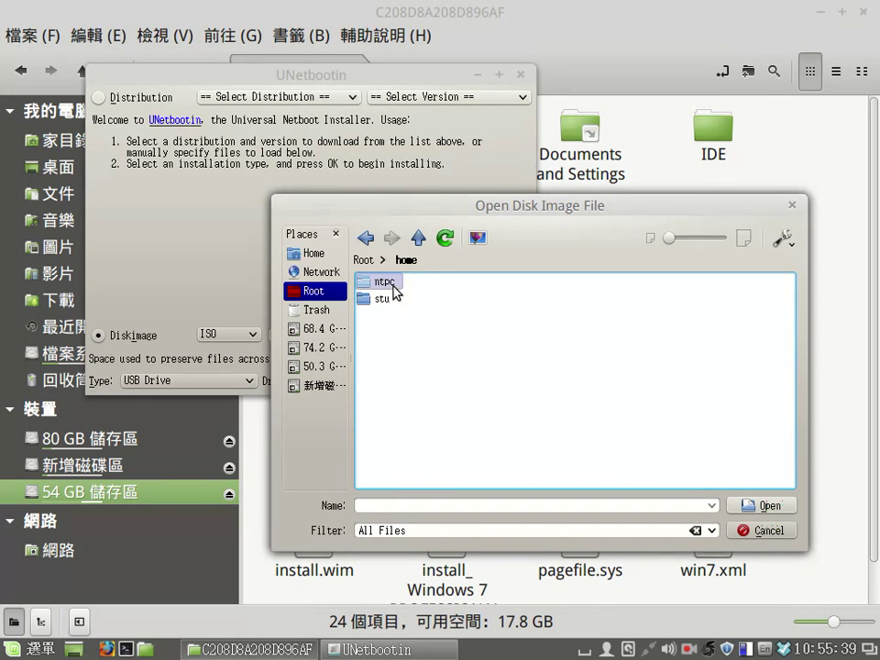
{"action": "double_click", "coordinate": [385, 281]}
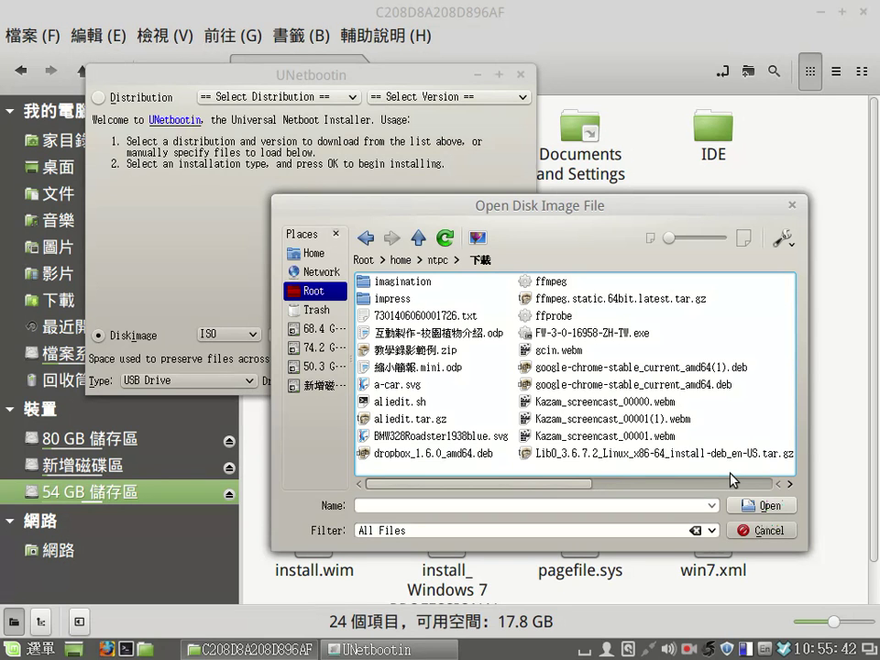
{"action": "left_click", "coordinate": [683, 427]}
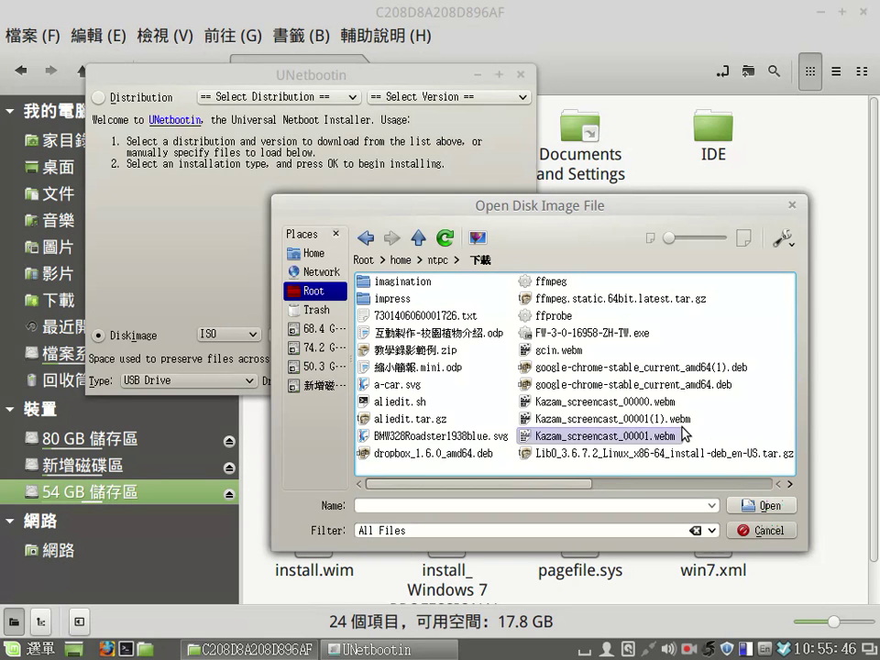
- Go back up to the home folder, dismiss the disk image browser without choosing a file, and close UNetbootin
{"action": "double_click", "coordinate": [420, 241]}
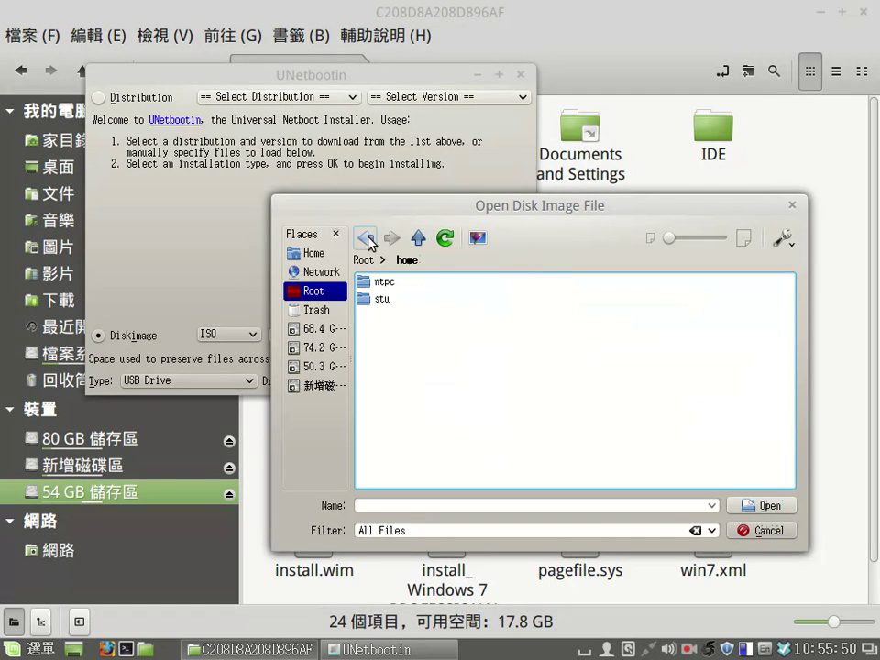
{"action": "left_click", "coordinate": [793, 206]}
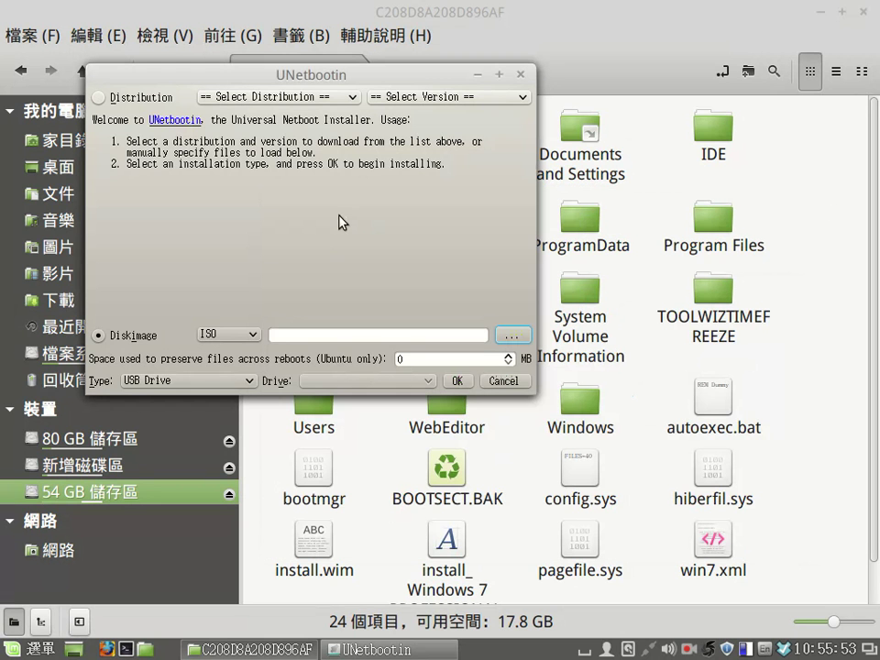
{"action": "left_click", "coordinate": [519, 75]}
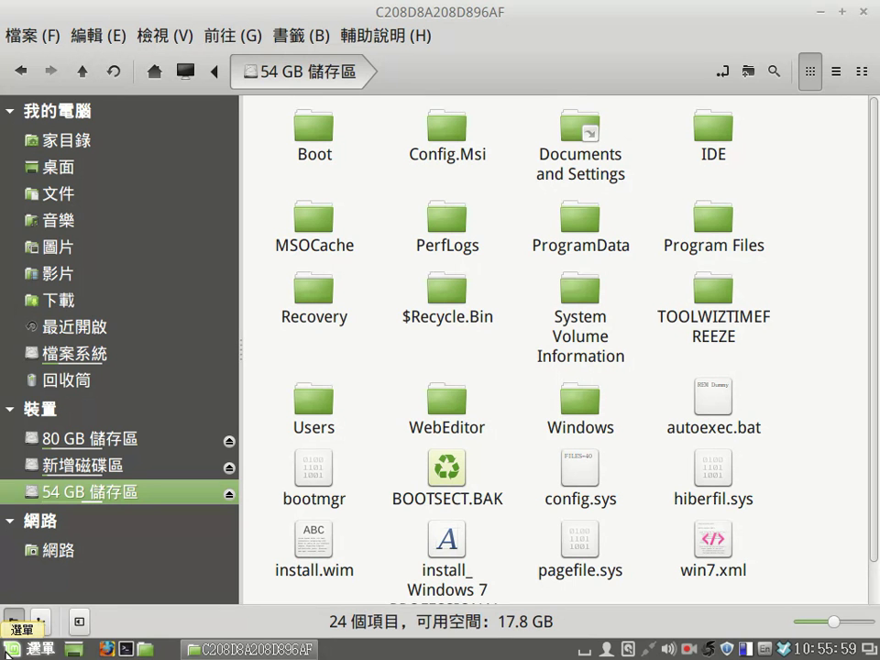
- Launch OpenShot Video Editor from the multimedia (影音) applications
{"action": "left_click", "coordinate": [20, 647]}
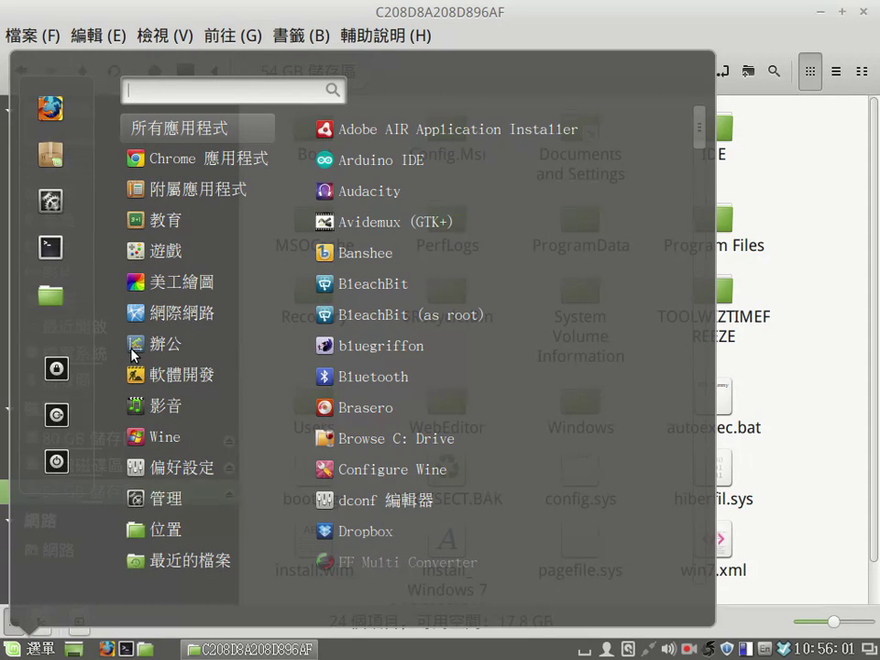
{"action": "mouse_move", "coordinate": [136, 354]}
{"action": "mouse_move", "coordinate": [167, 397]}
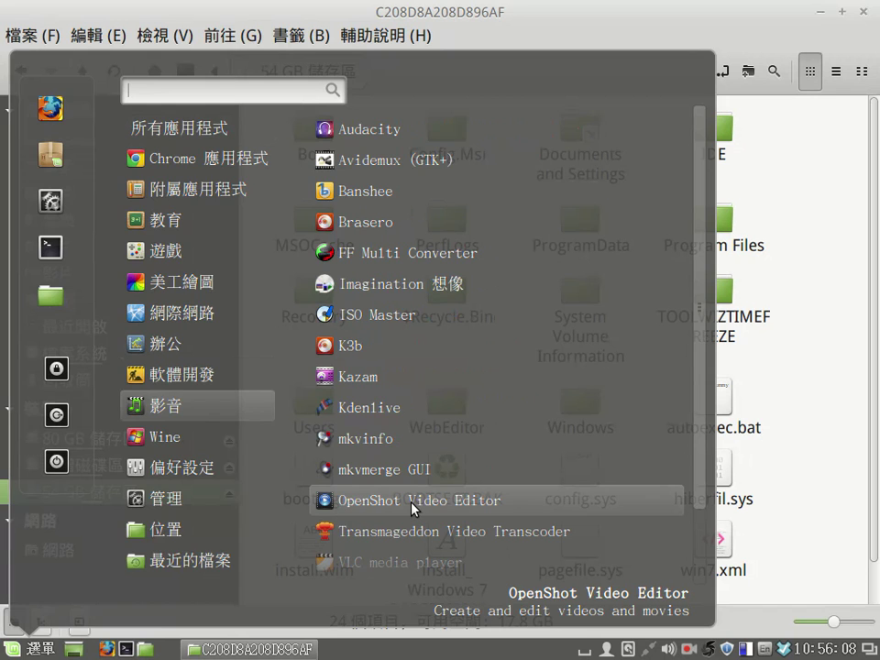
{"action": "left_click", "coordinate": [336, 502]}
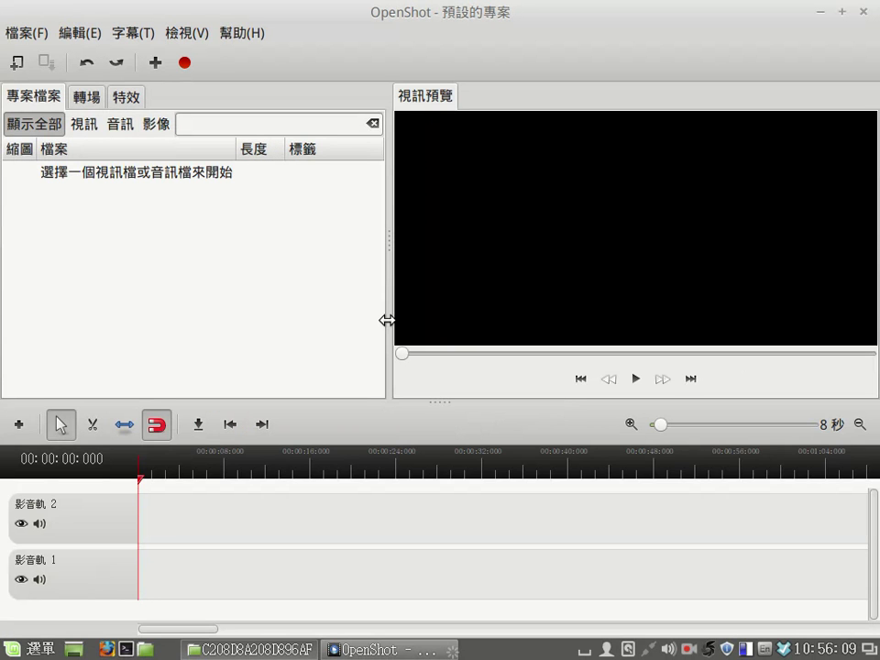
- Open OpenShot's file import dialog and view the 54 GB volume's path and contents
{"action": "left_click", "coordinate": [154, 68]}
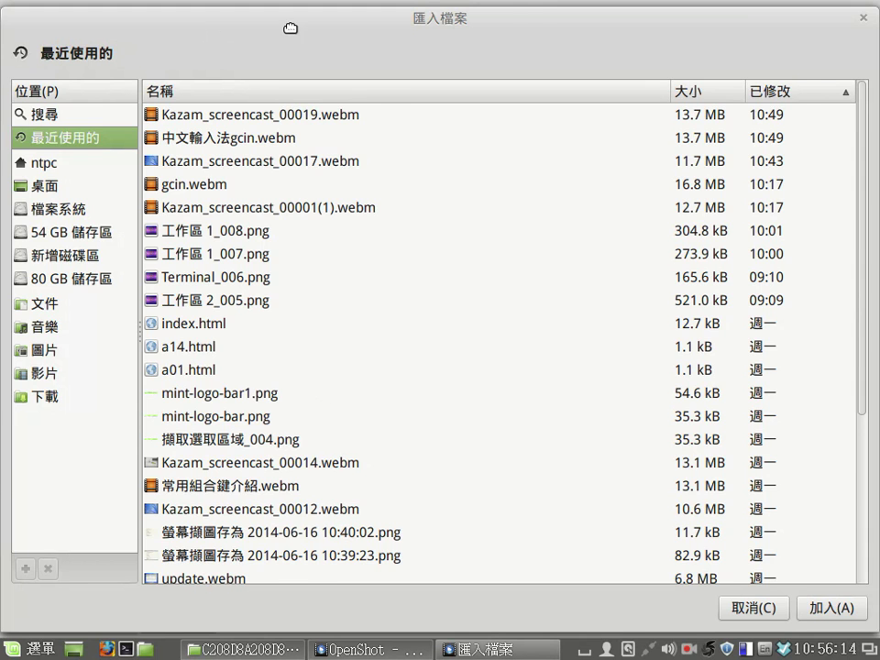
{"action": "double_click", "coordinate": [289, 26]}
{"action": "left_click_drag", "start_coordinate": [594, 39], "coordinate": [574, 34]}
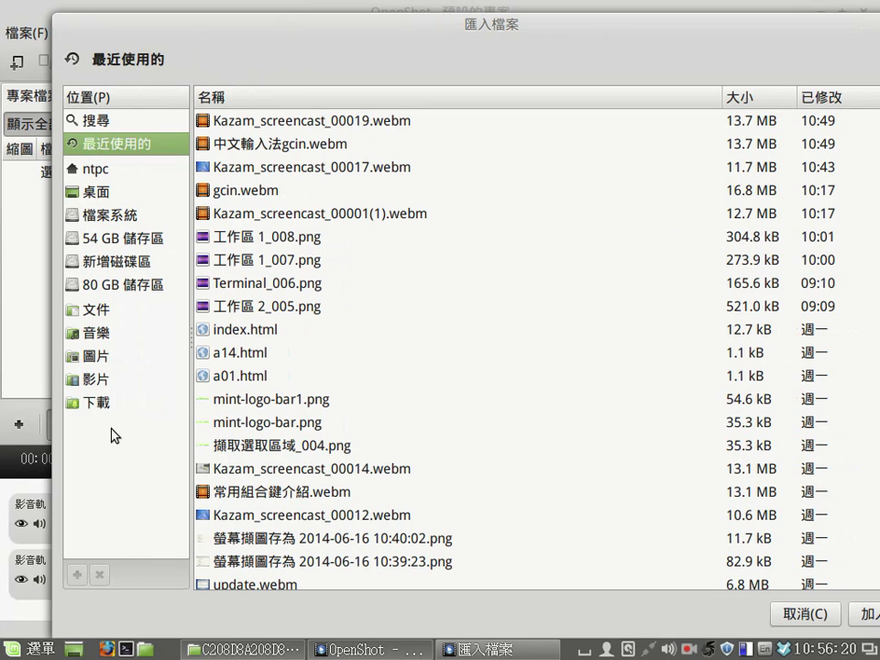
{"action": "left_click", "coordinate": [119, 240]}
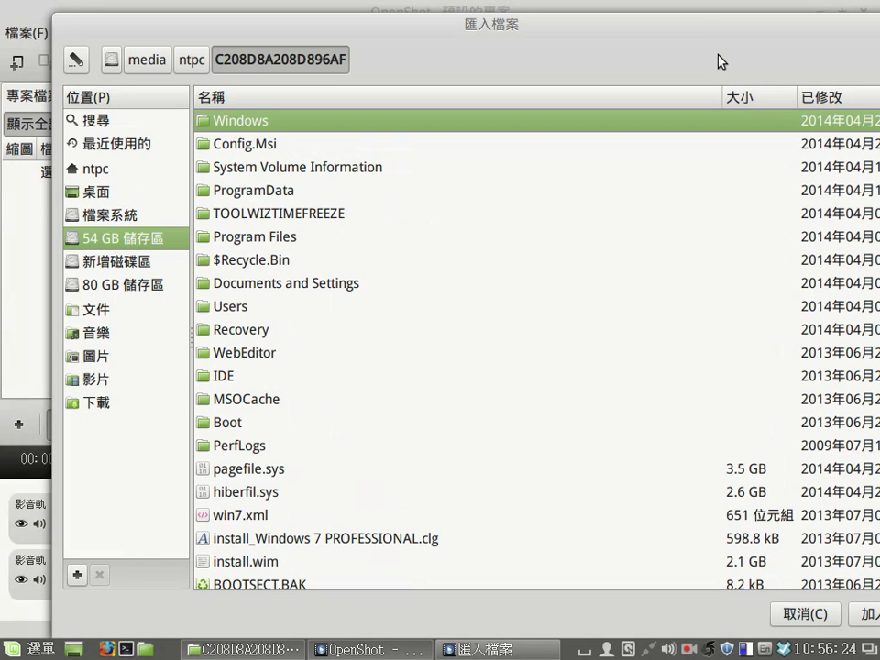
- Dismiss the import dialog without adding a file and close OpenShot
{"action": "left_click_drag", "start_coordinate": [701, 29], "coordinate": [721, 78]}
{"action": "left_click", "coordinate": [724, 57]}
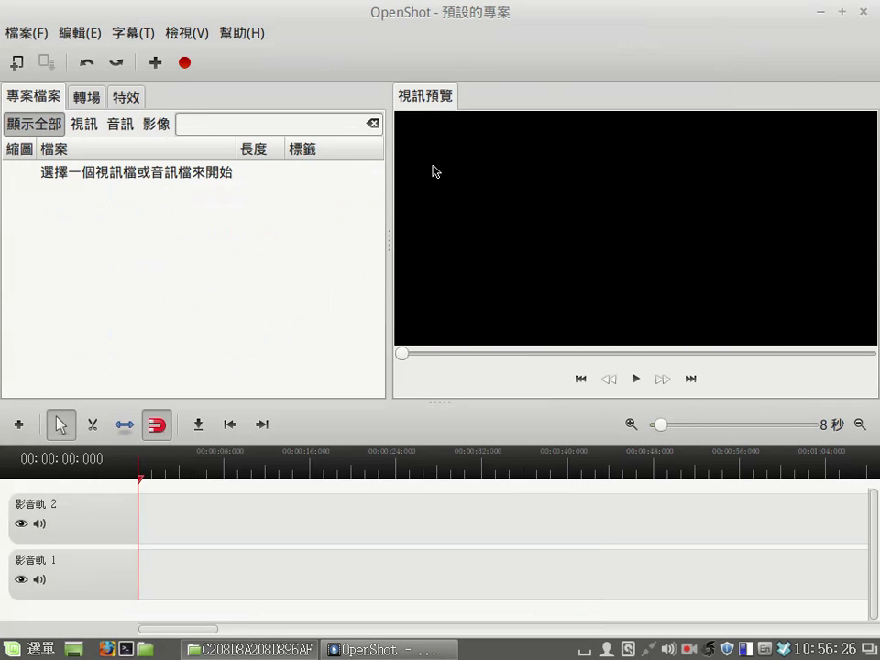
{"action": "left_click", "coordinate": [864, 11]}
- Launch Kdenlive from the multimedia (影音) applications and open its file browser for adding a clip
{"action": "left_click", "coordinate": [27, 648]}
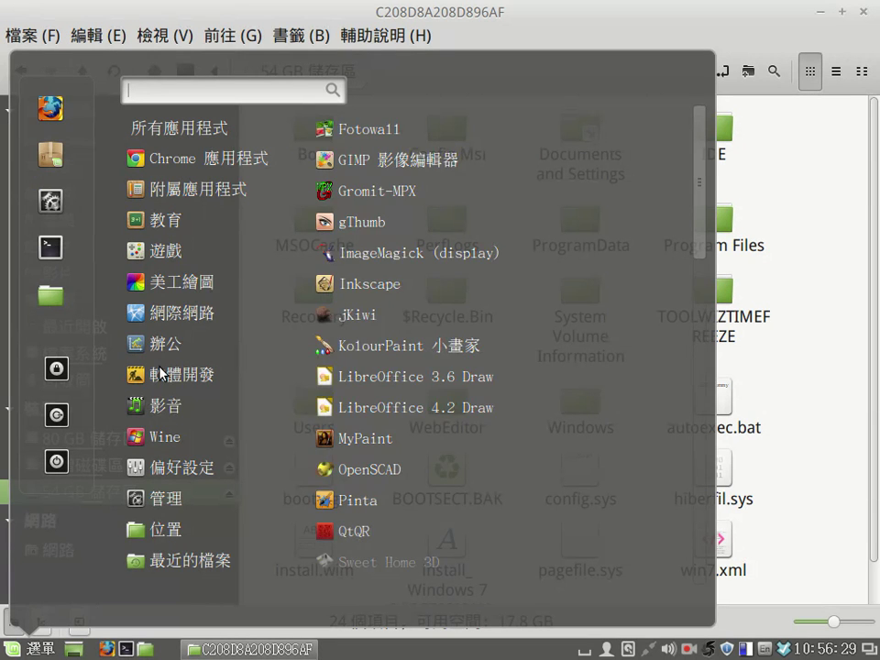
{"action": "left_click", "coordinate": [229, 405]}
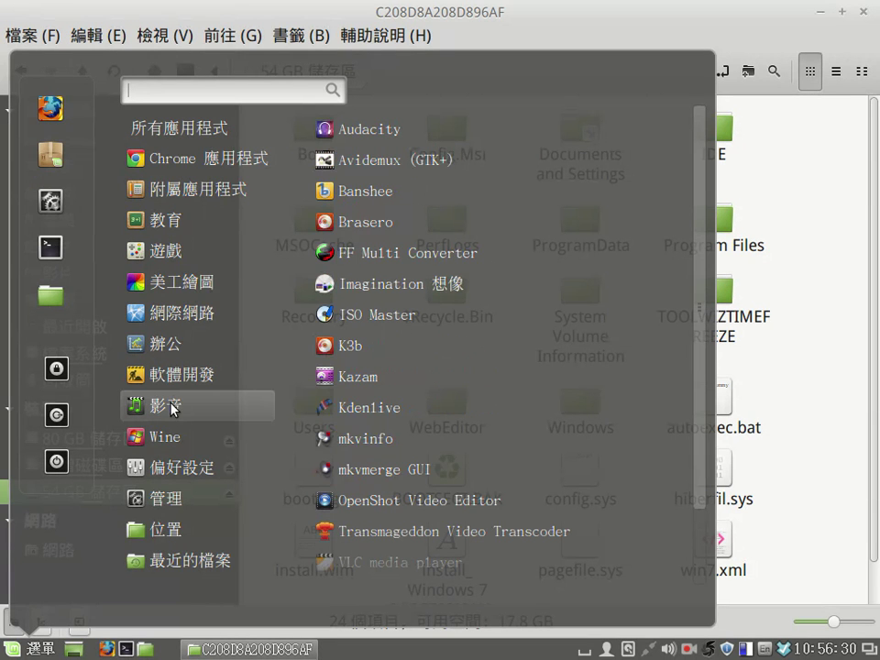
{"action": "left_click", "coordinate": [392, 338]}
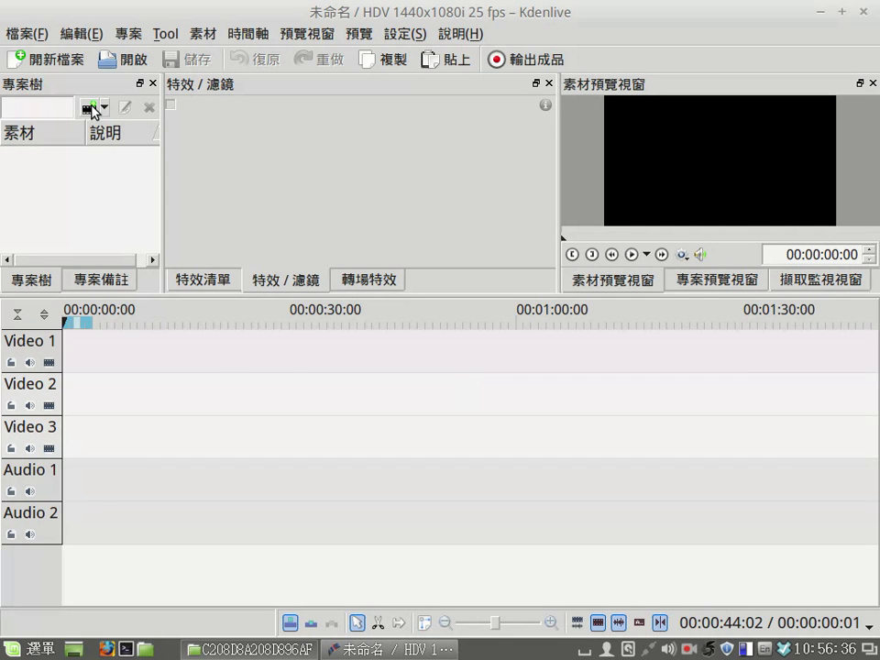
{"action": "left_click", "coordinate": [90, 108]}
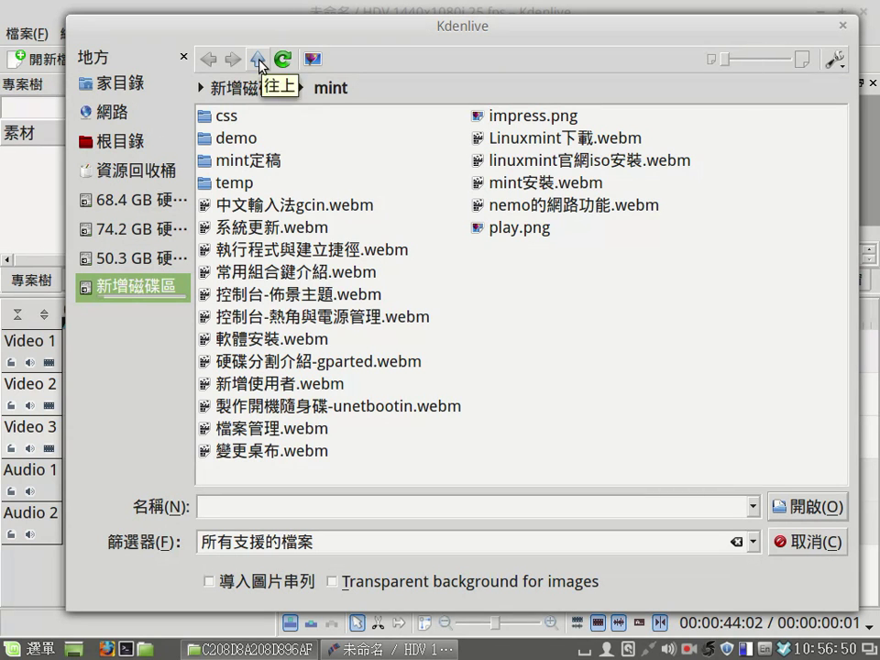
- Go up from the mint folder to the root directory and open /media/ntpc to view the mounted volumes
{"action": "left_click", "coordinate": [259, 60]}
{"action": "left_click", "coordinate": [259, 60]}
{"action": "left_click", "coordinate": [260, 60]}
{"action": "left_click", "coordinate": [260, 61]}
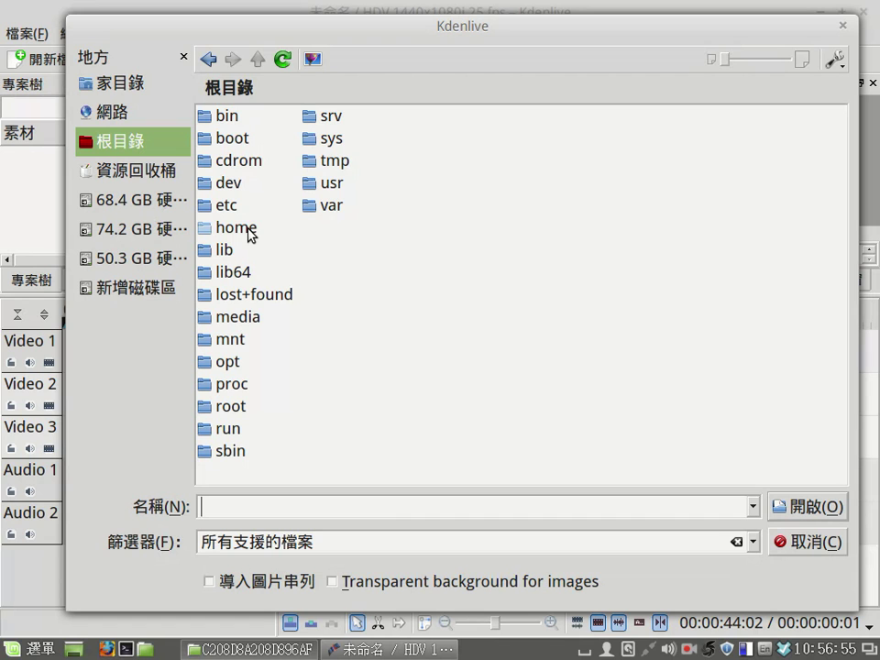
{"action": "left_click", "coordinate": [239, 317]}
{"action": "double_click", "coordinate": [250, 324]}
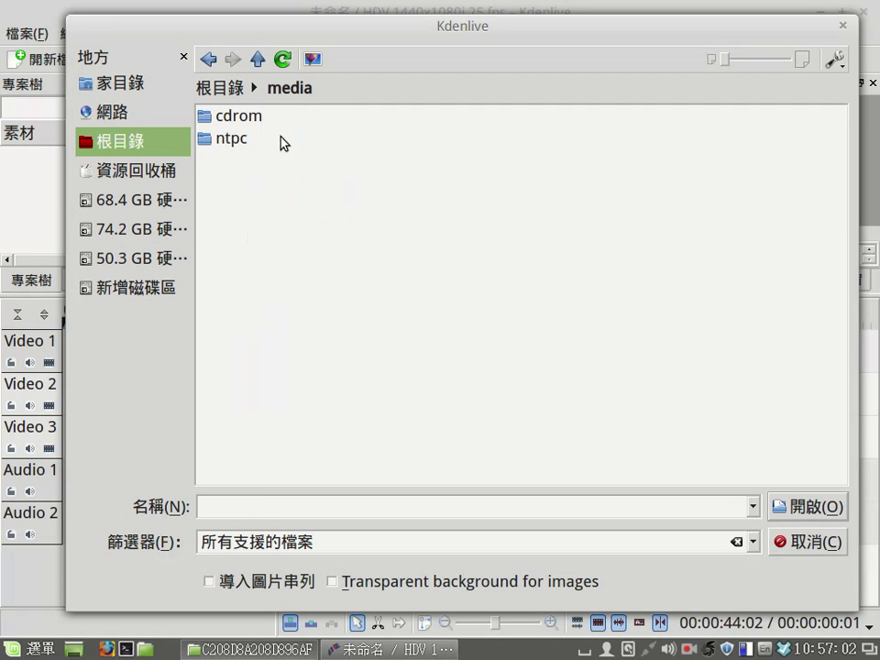
{"action": "double_click", "coordinate": [239, 143]}
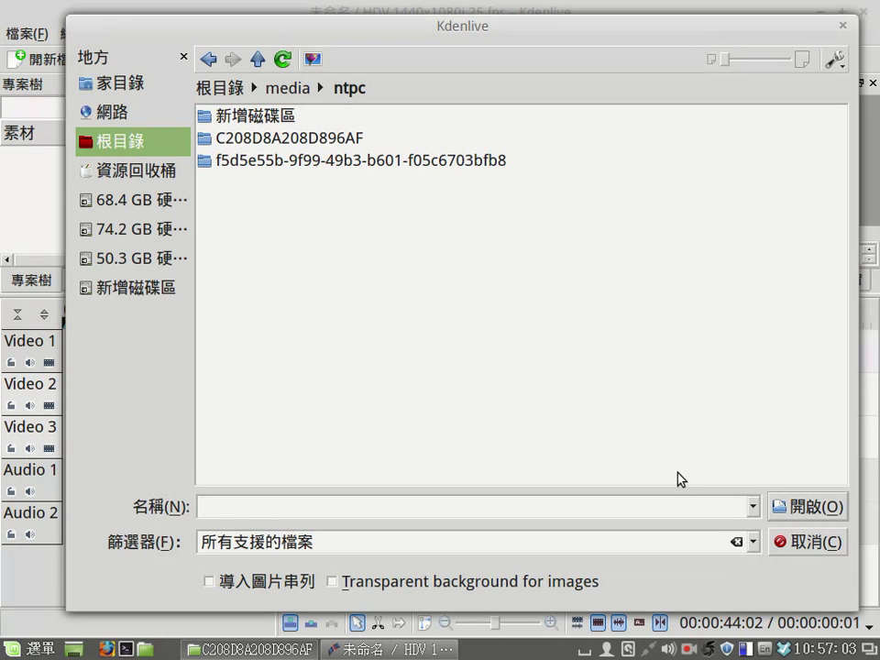